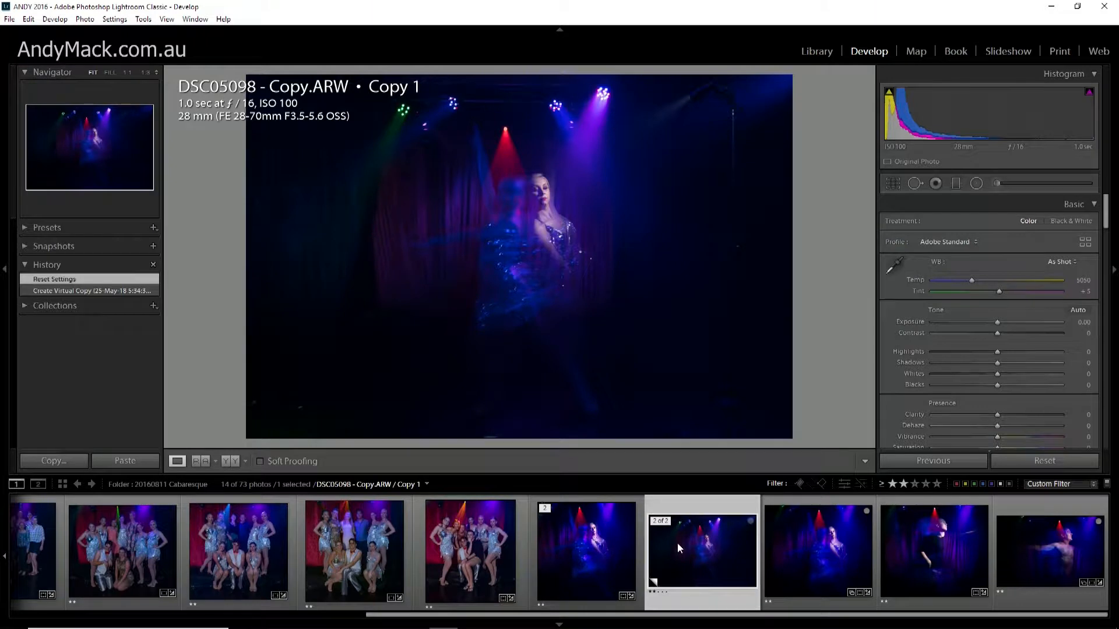
Inspect the performers' faces in the group photo DSC05071.ARW at 1:1 magnification.
left_click(463, 523)
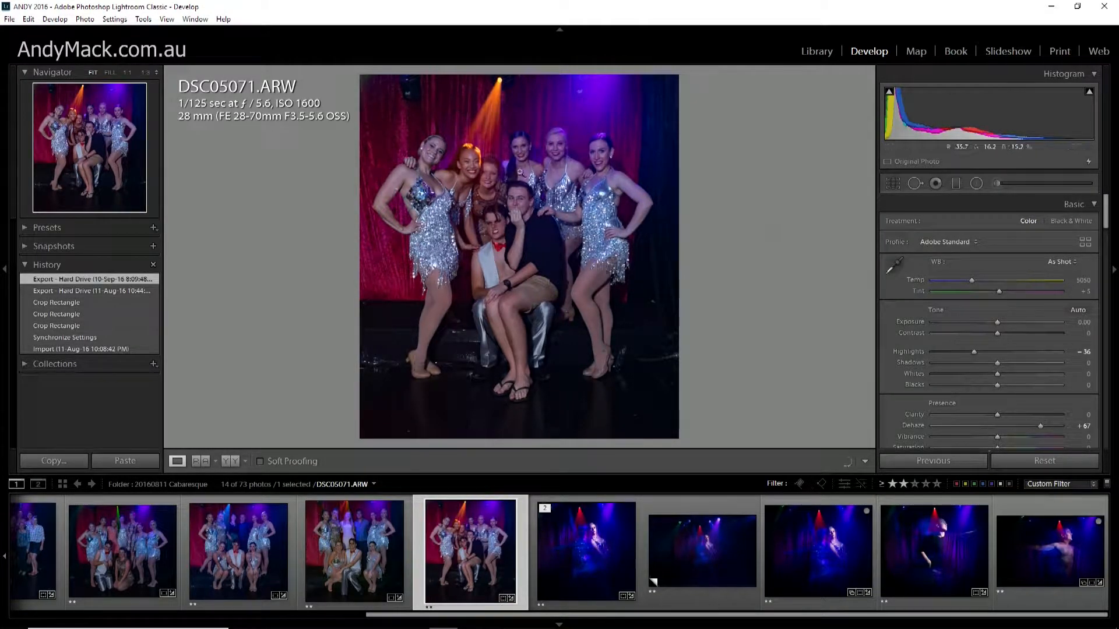
left_click(533, 205)
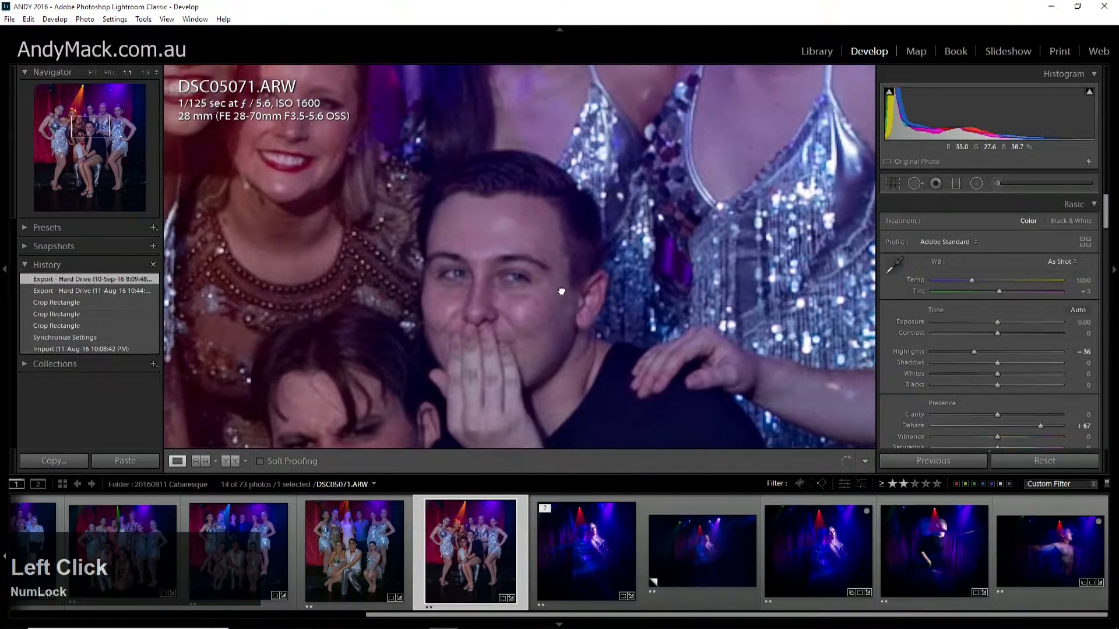
left_click_drag(561, 291, 752, 335)
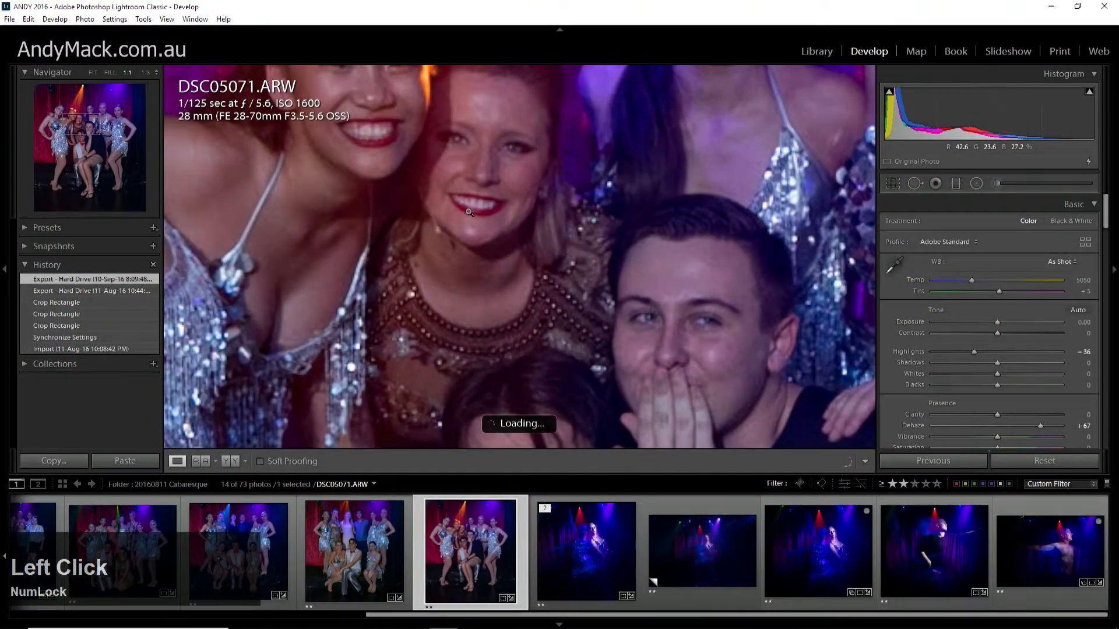
left_click(469, 212)
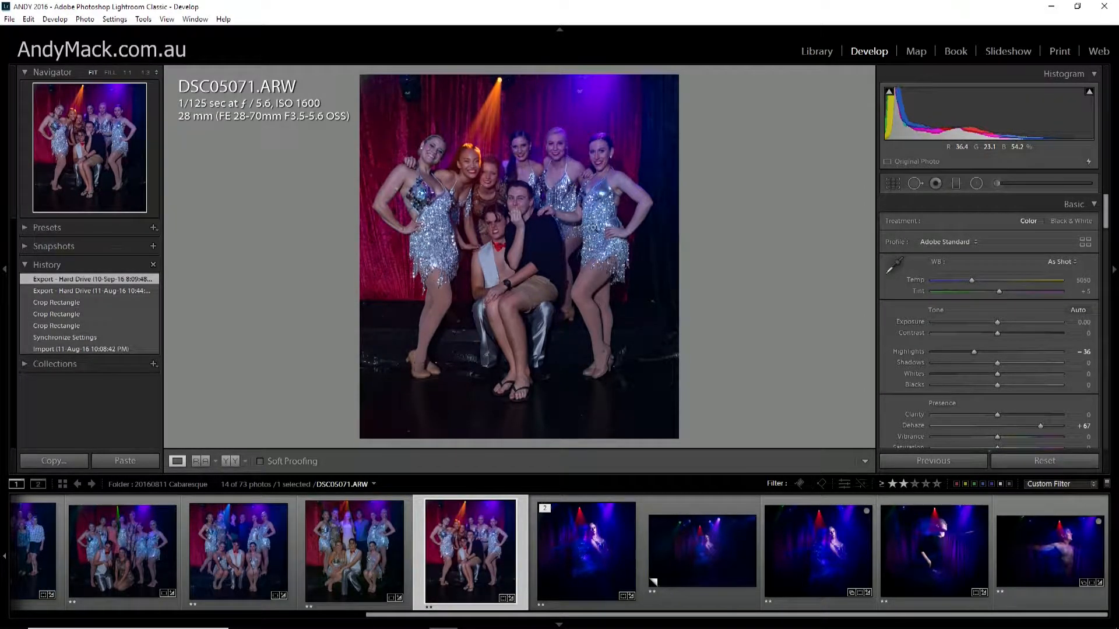
Straighten the solo dancer photo DSC05098 - Copy.ARW, Copy 1, with a crop angle of -1.51.
left_click(707, 540)
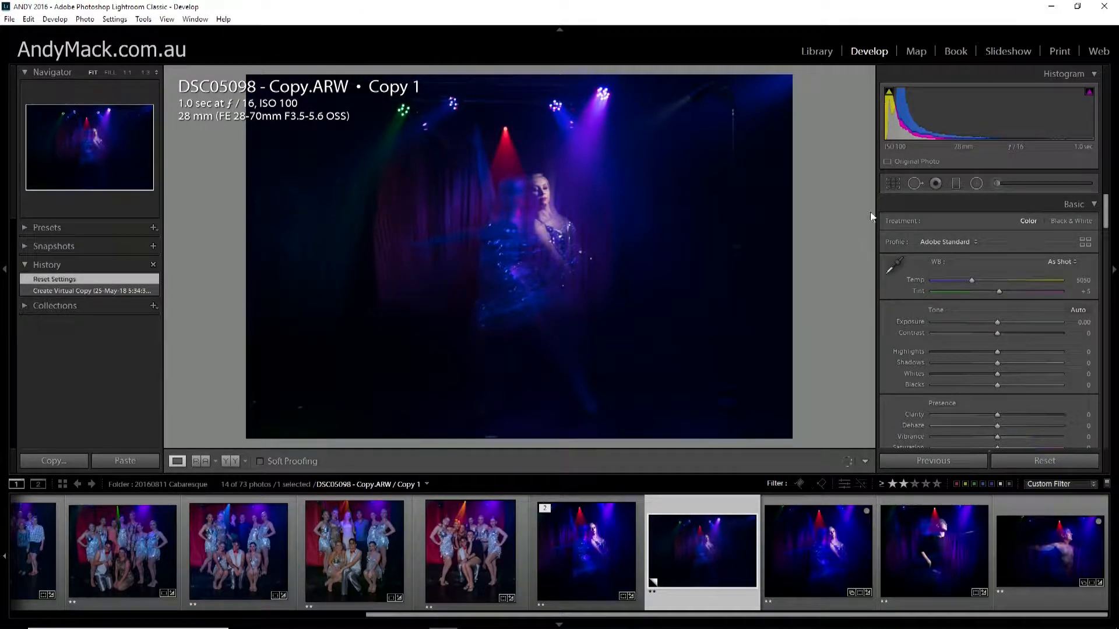
left_click(895, 183)
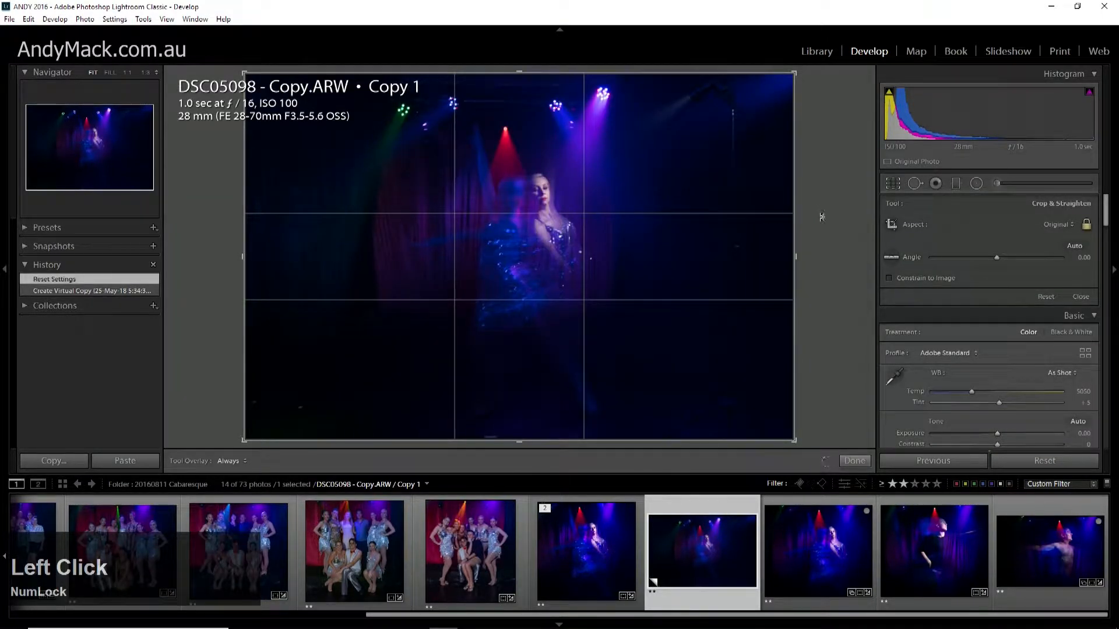
left_click_drag(822, 216, 825, 208)
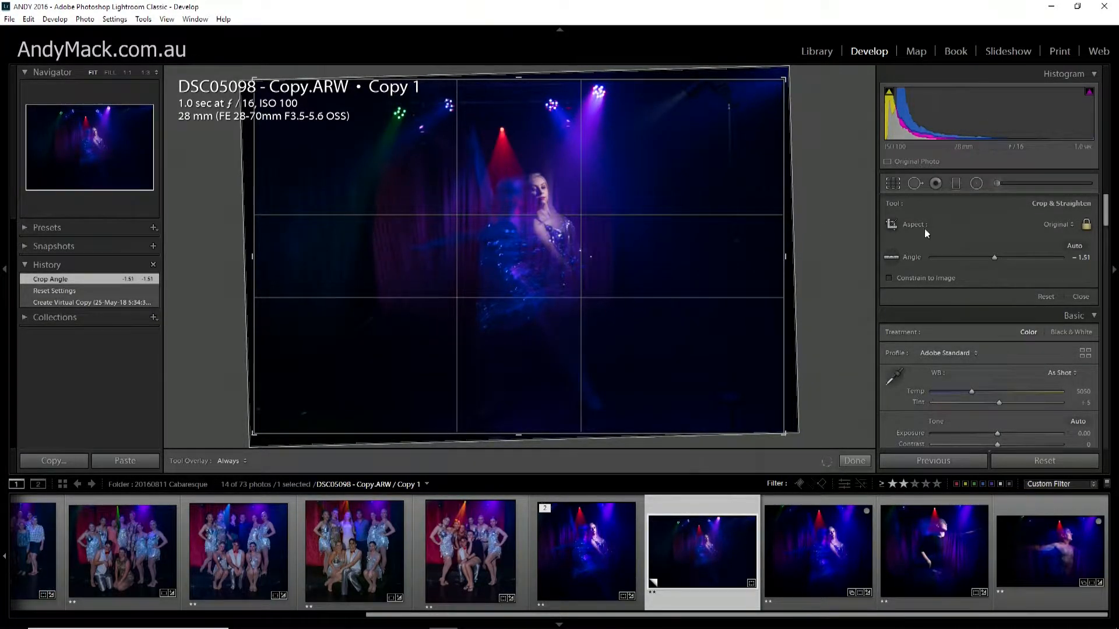
Unlock the crop's aspect ratio, trim the photo to a portrait frame around the dancer, and fine-tune her horizontal placement in it.
left_click(1085, 225)
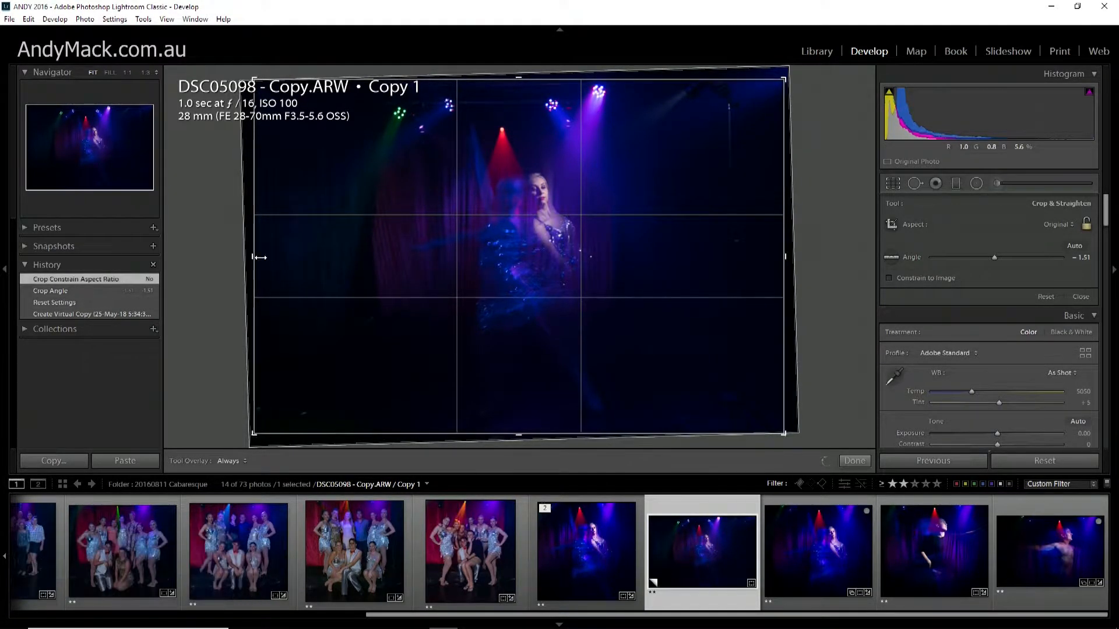
left_click_drag(255, 257, 307, 254)
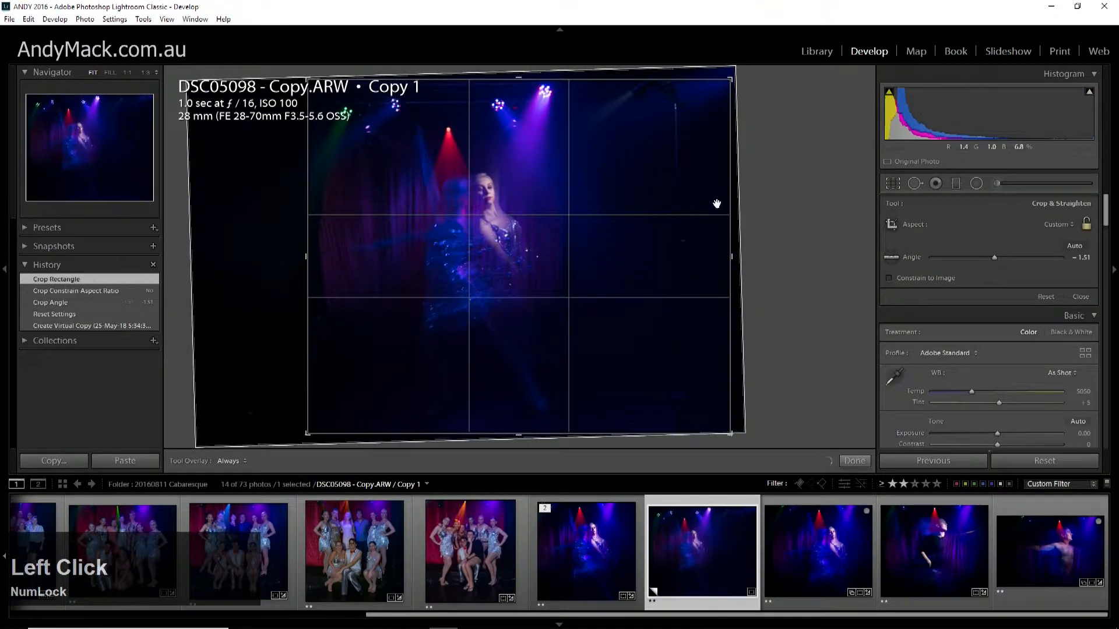
left_click_drag(728, 255, 660, 255)
left_click_drag(518, 79, 518, 92)
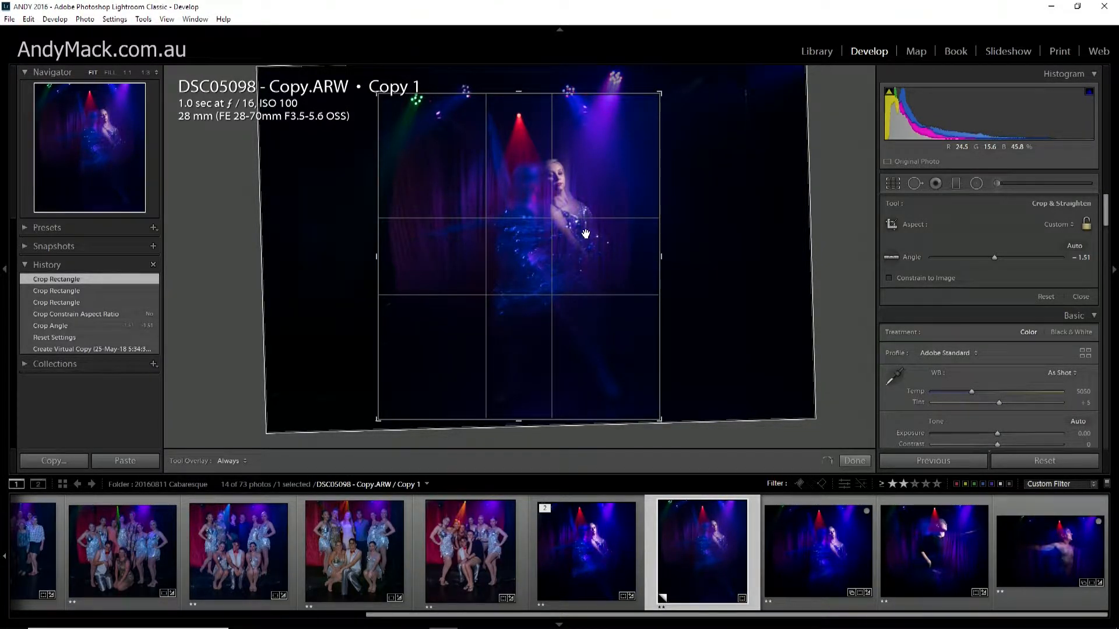
key("Right")
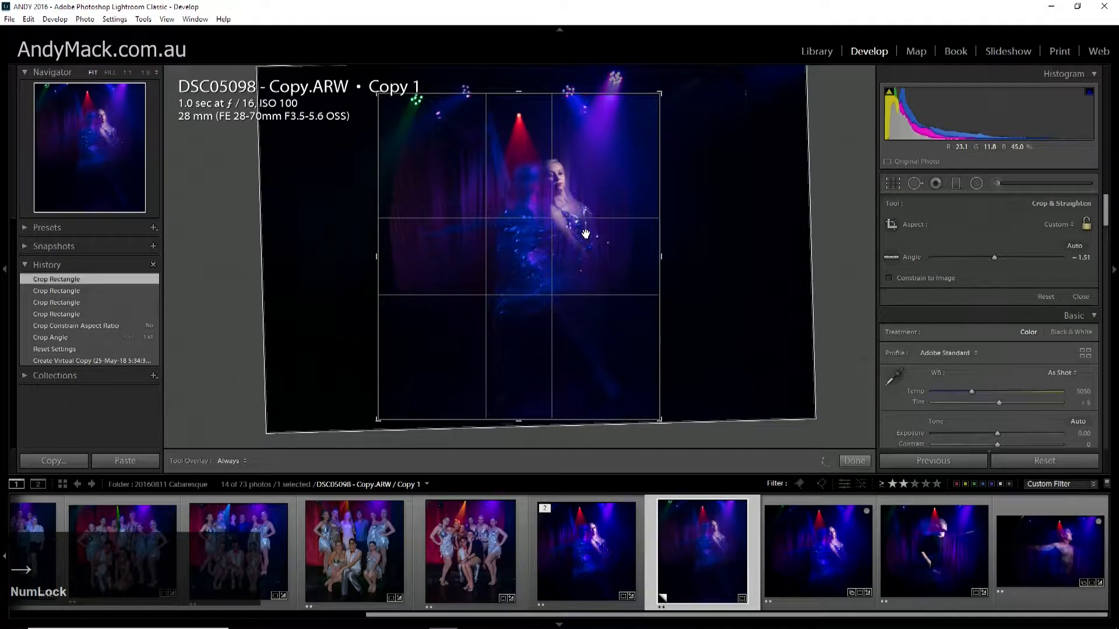
key("Left")
key("Left")
key("Left")
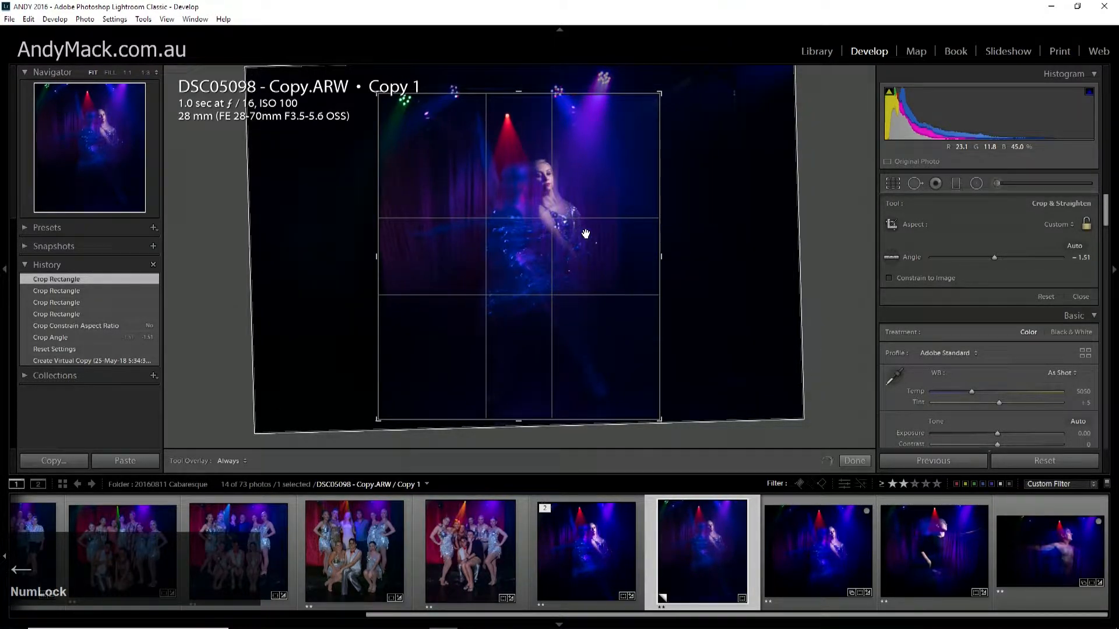
key("Return")
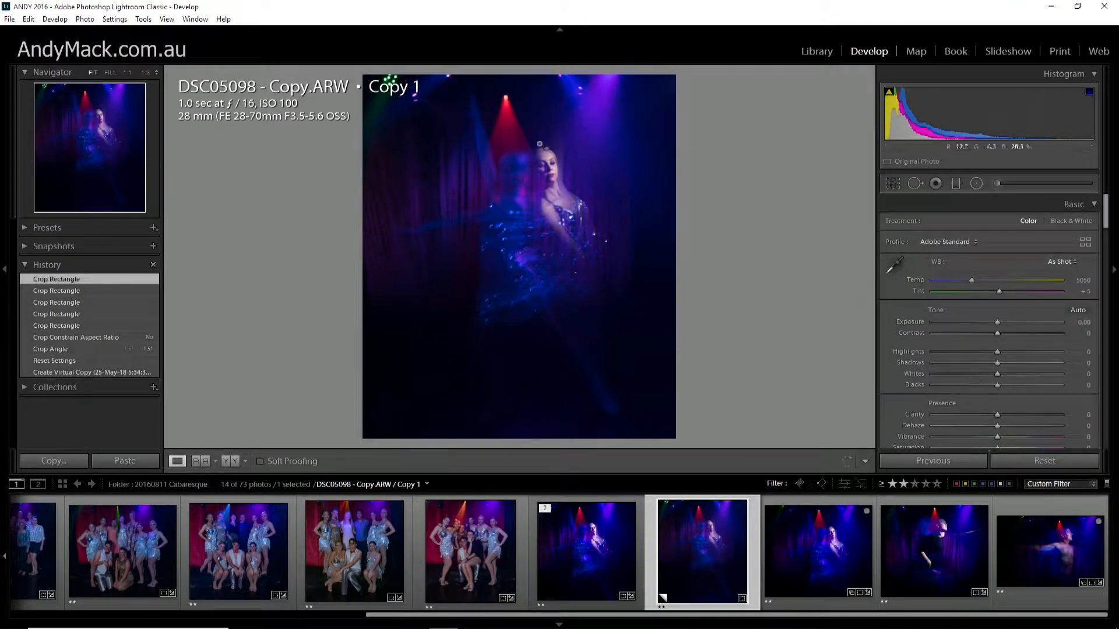
Reopen the crop and refine its rotation to an angle of -2.14.
left_click(889, 183)
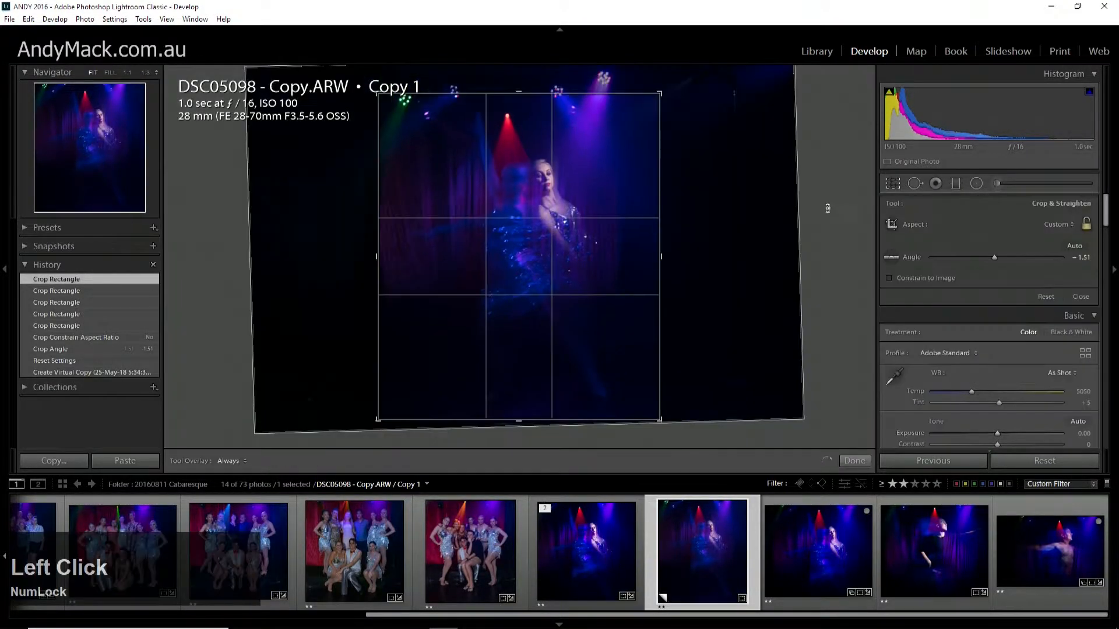
mouse_move(815, 219)
left_mouse_down()
mouse_move(816, 201)
mouse_move(817, 215)
left_mouse_up()
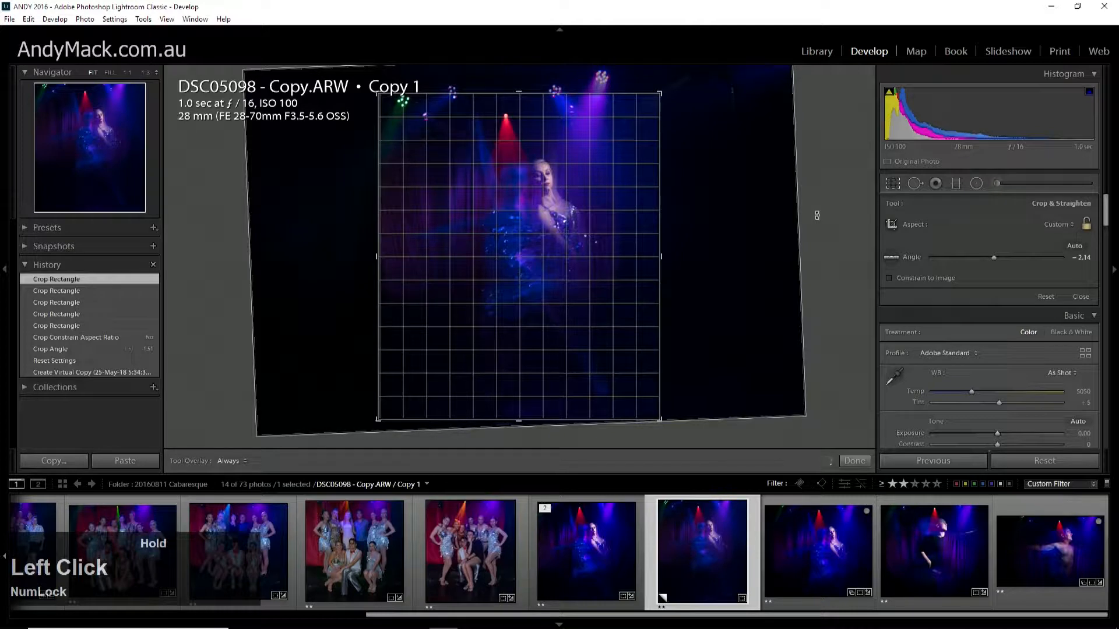
left_click_drag(816, 215, 816, 217)
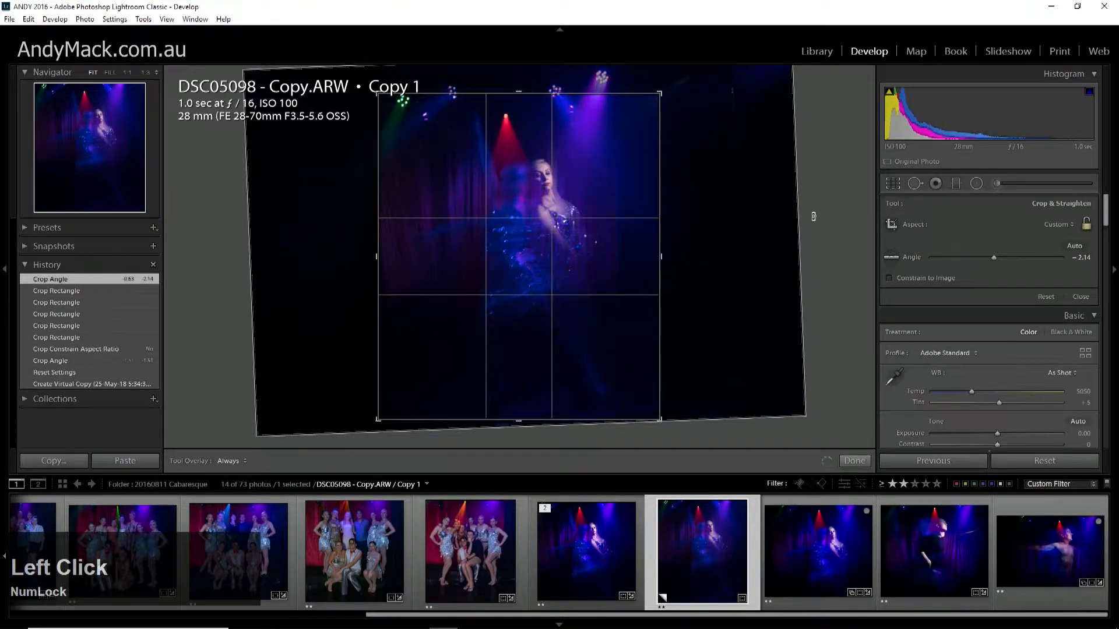
key("Return")
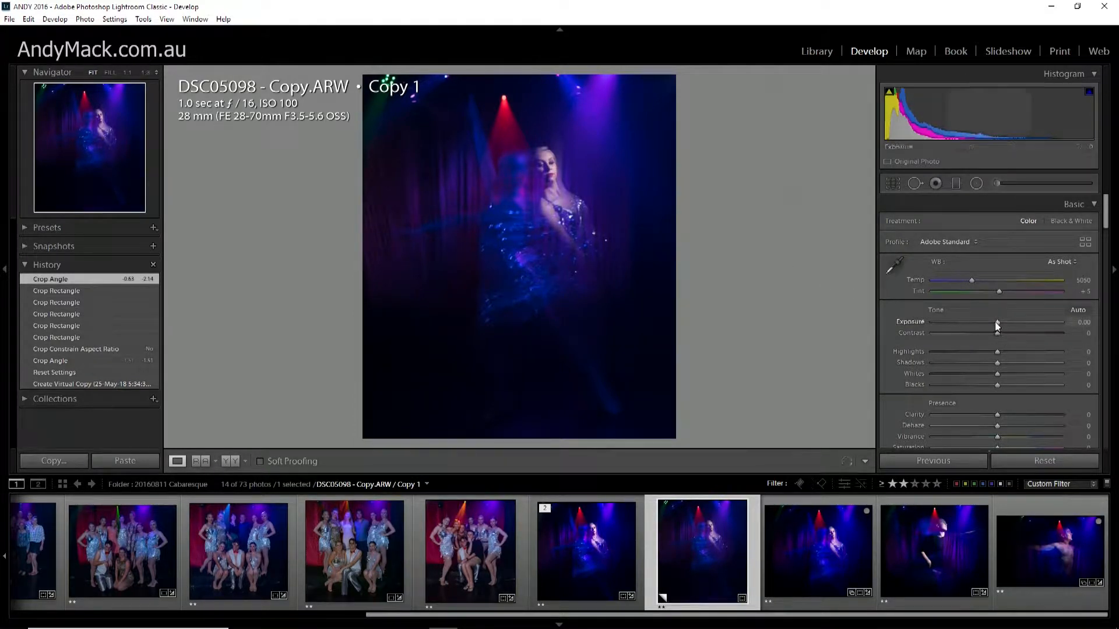
Brighten the dancer photo with Exposure at +0.52 and Whites at +29, using the clipping preview for the whites.
left_click_drag(995, 323, 1003, 320)
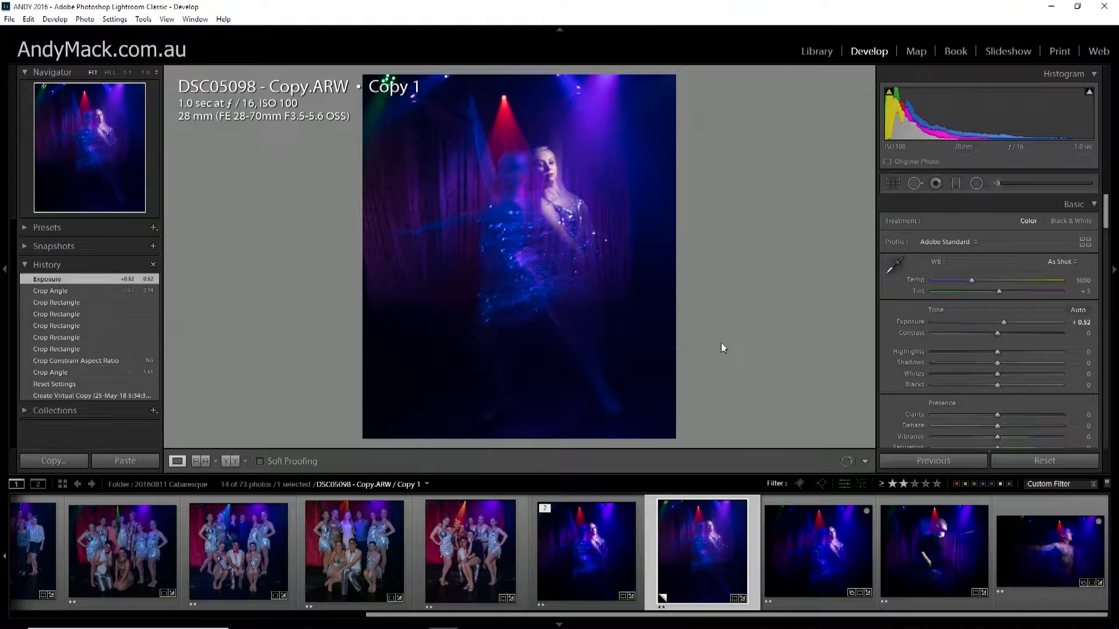
key("Num_Lock")
key("alt")
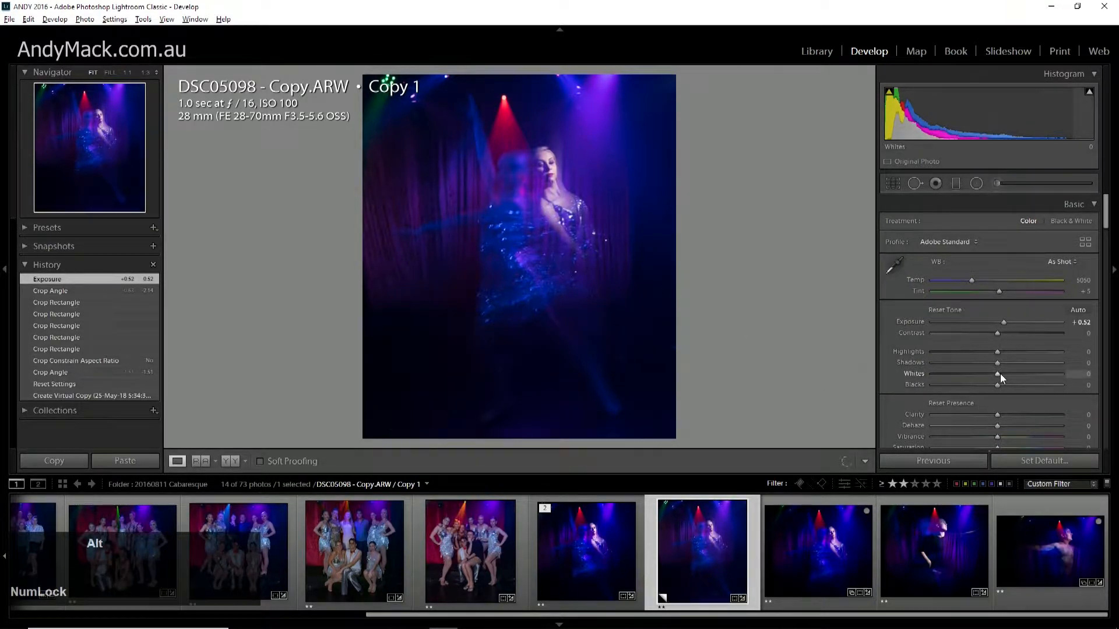
left_click_drag(995, 373, 1014, 377)
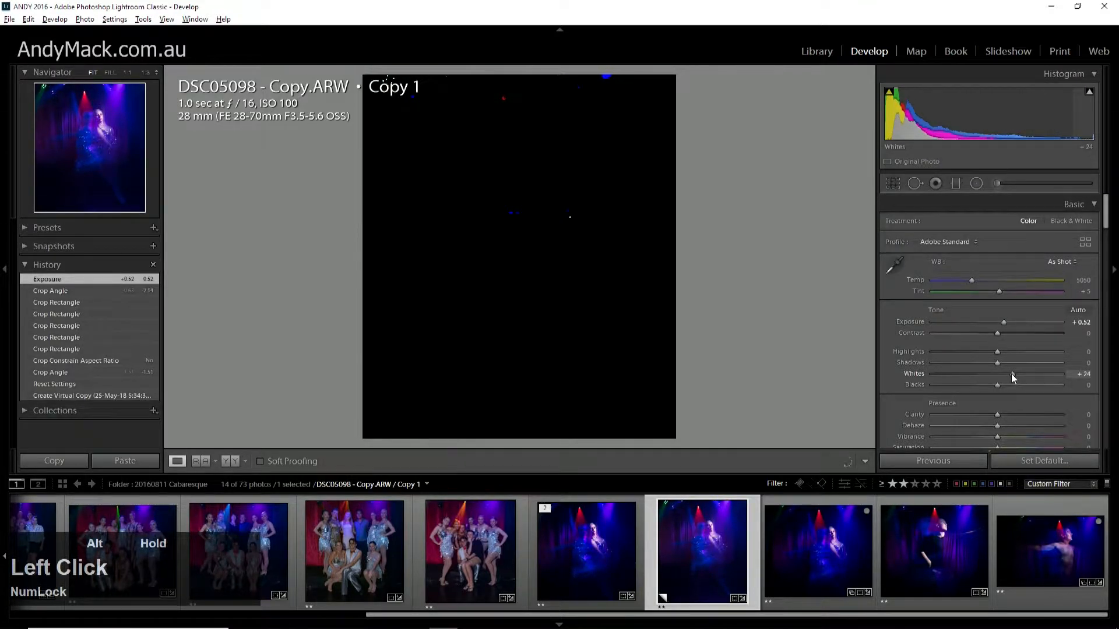
left_click_drag(1012, 374, 1014, 377)
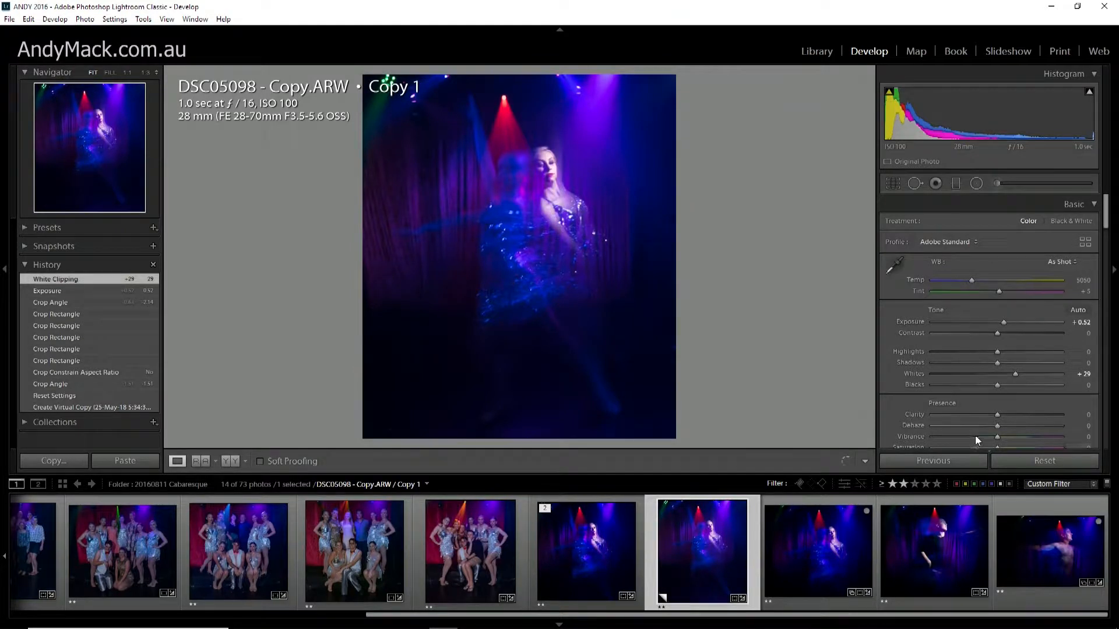
left_click(998, 384, "alt")
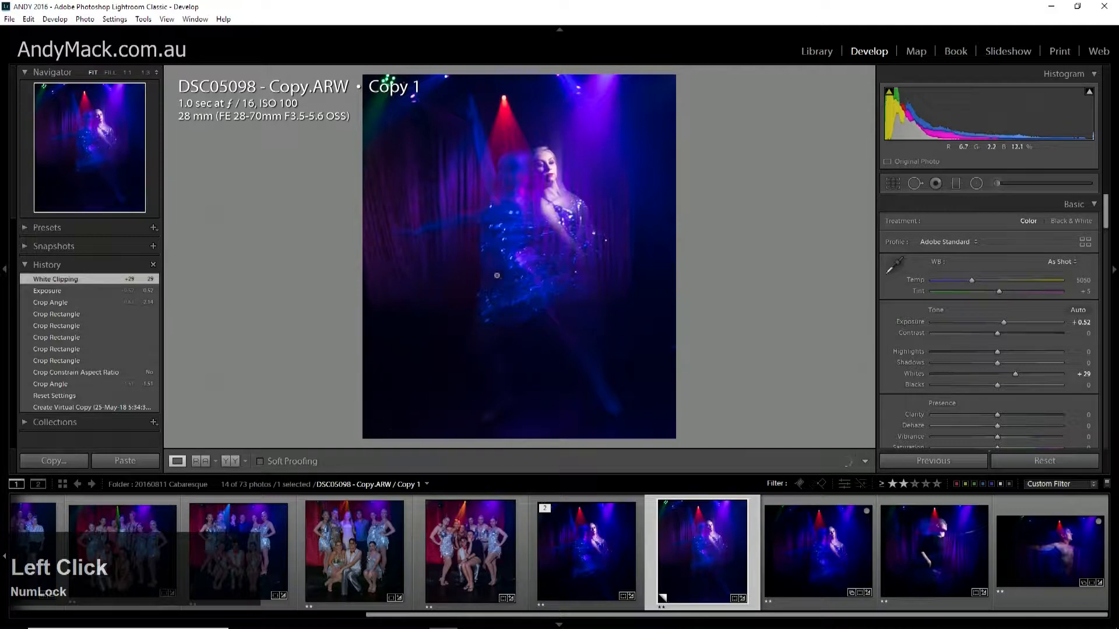
Set Highlights to -12 while checking the dancer's face up close, and compare the result with the earlier Exposure history state.
left_click(551, 171)
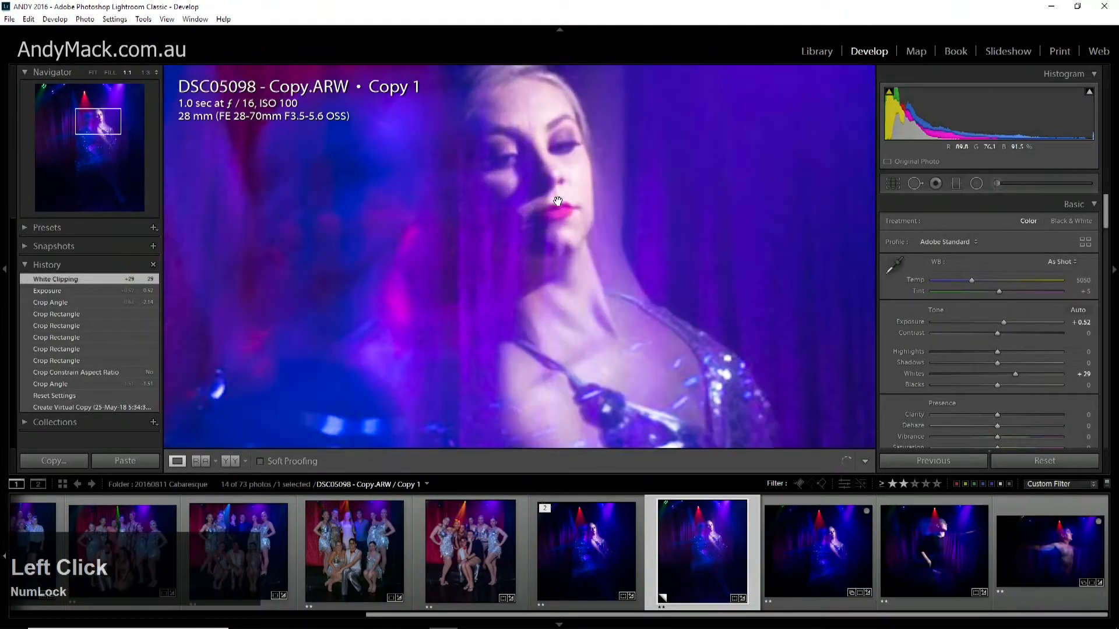
left_click_drag(554, 228, 553, 255)
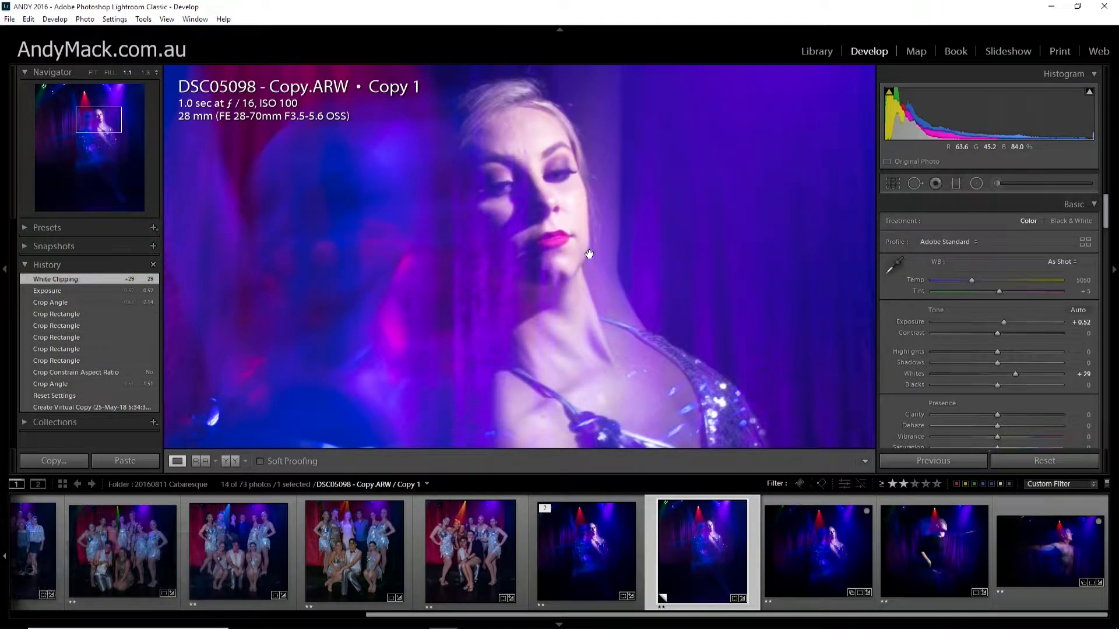
left_click_drag(589, 254, 594, 252)
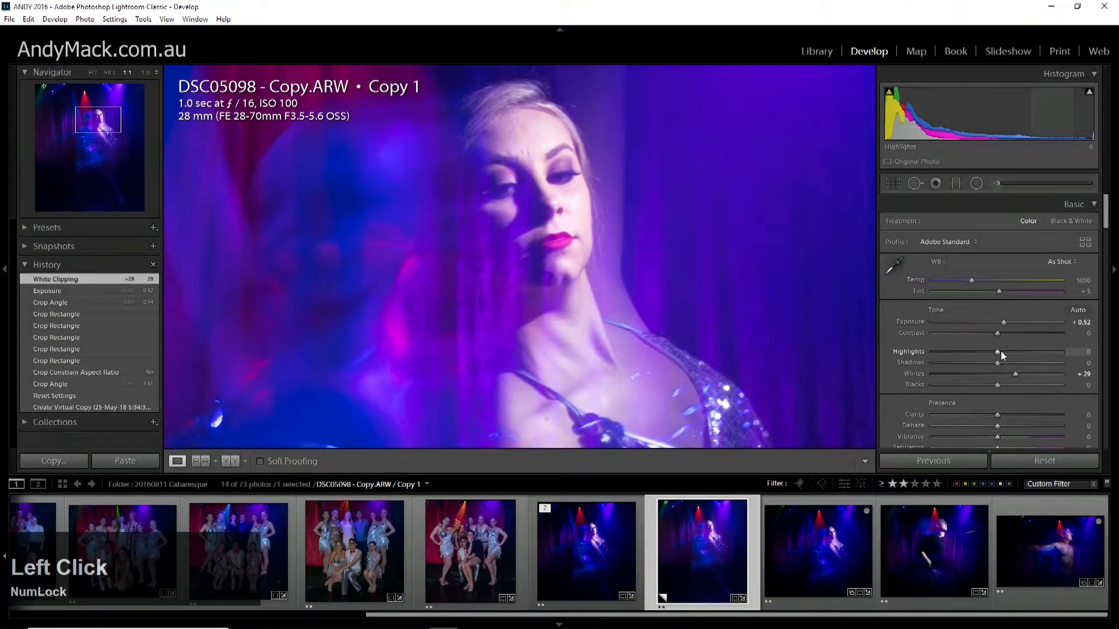
left_click_drag(999, 352, 989, 353)
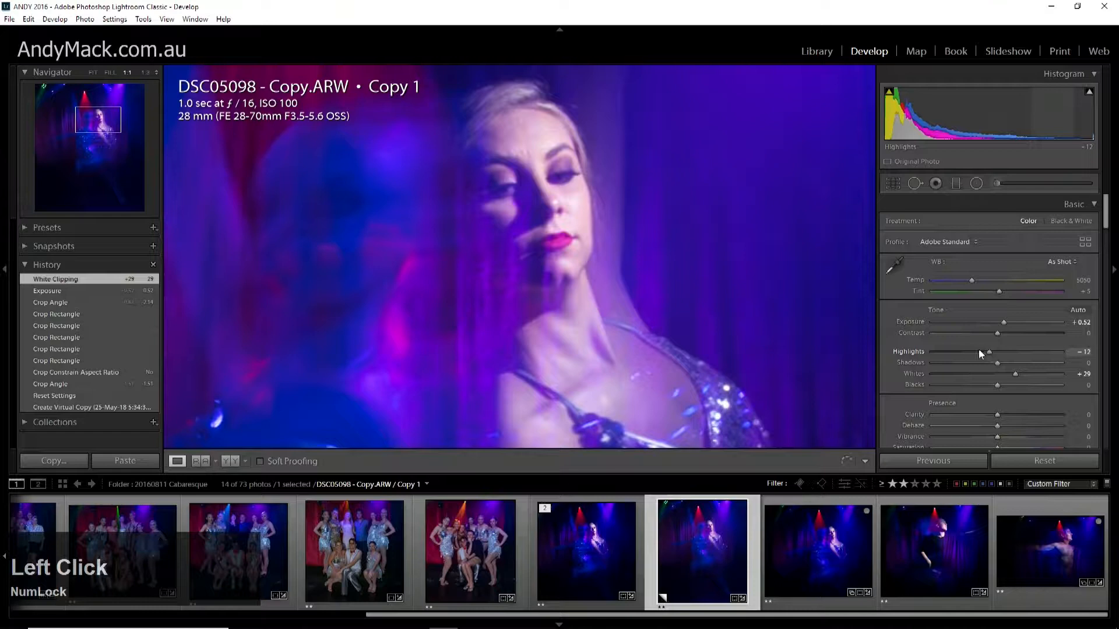
left_click(700, 224)
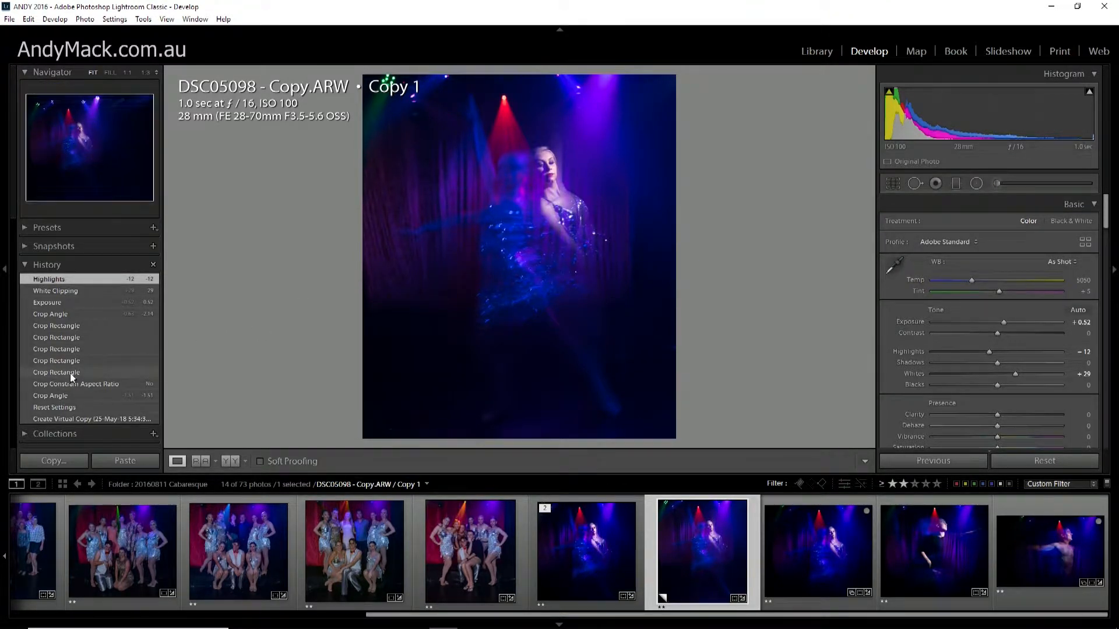
left_click(61, 302)
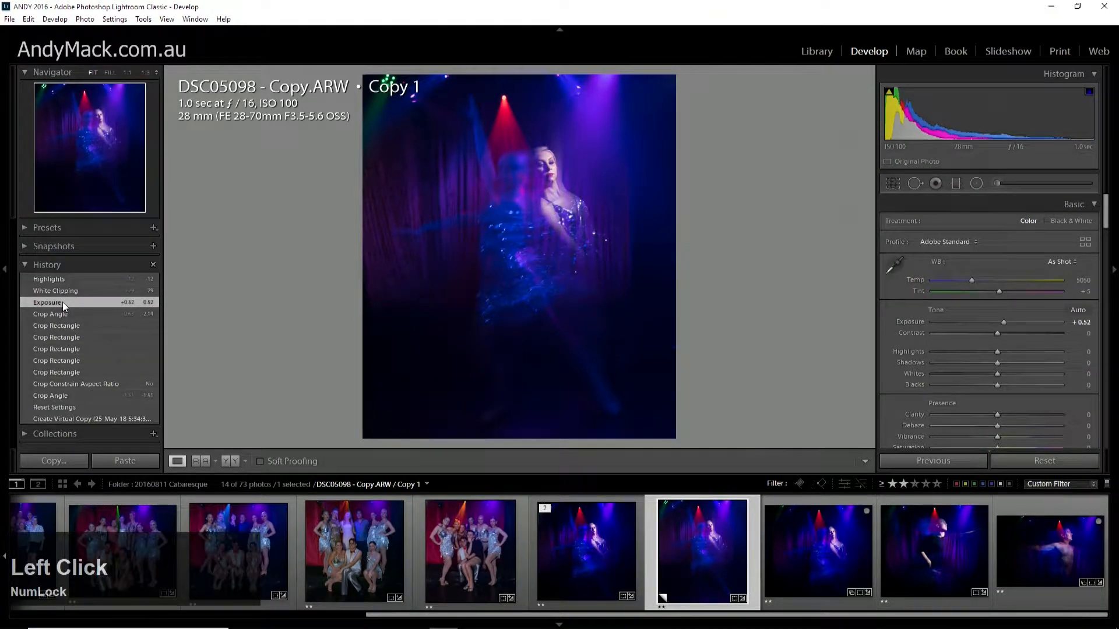
left_click(62, 281)
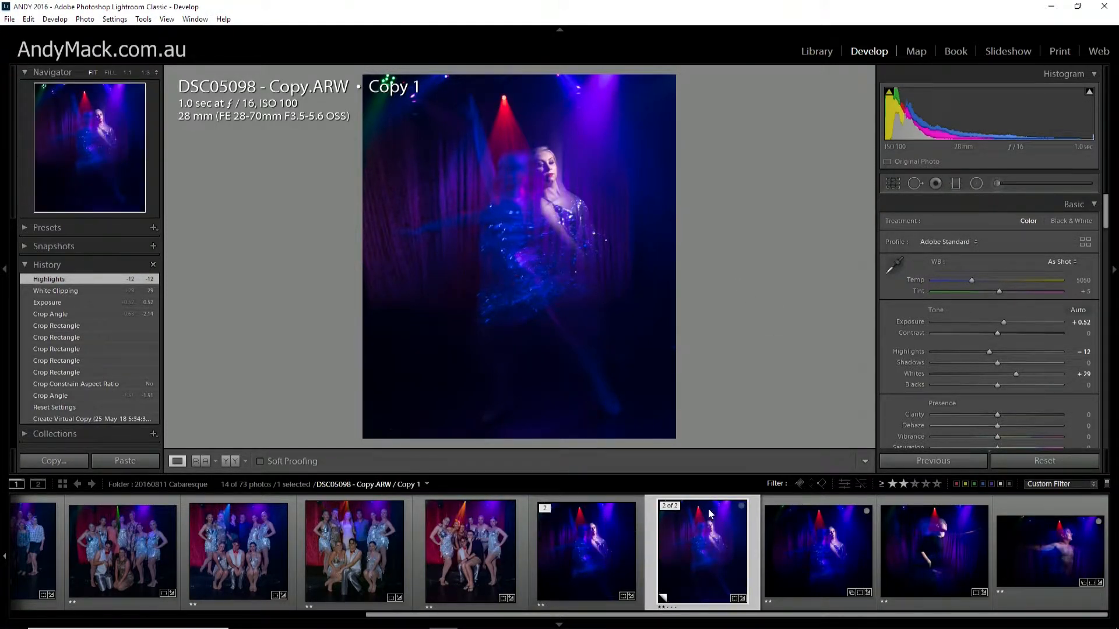
Reduce Dehaze to +2 on the group photo DSC05068.ARW to demonstrate its effect.
left_click(231, 527)
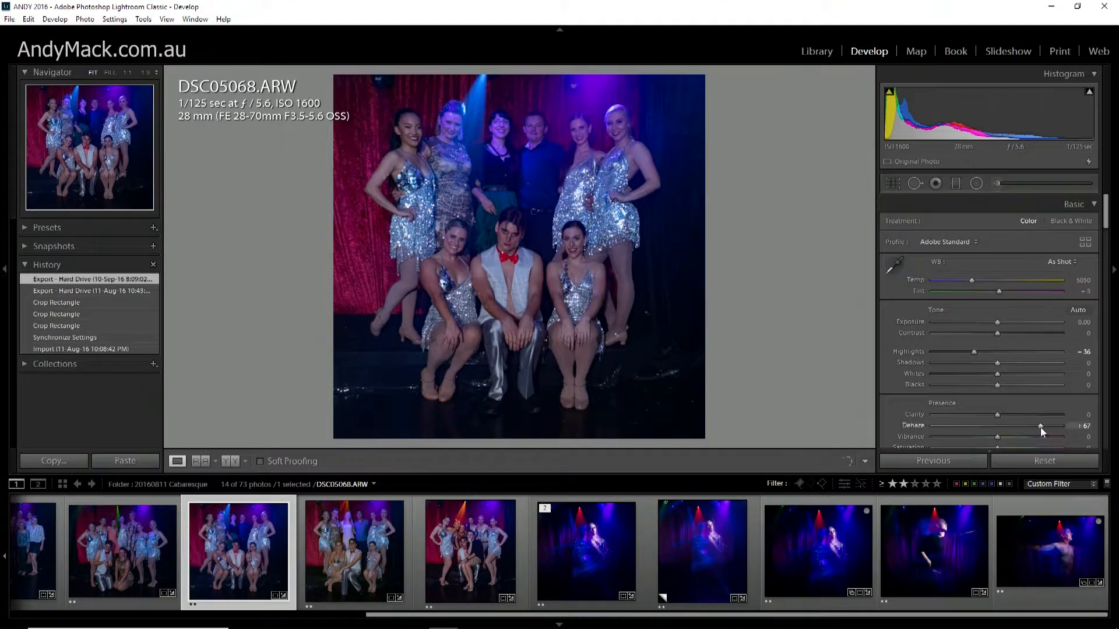
left_click_drag(1040, 428, 998, 421)
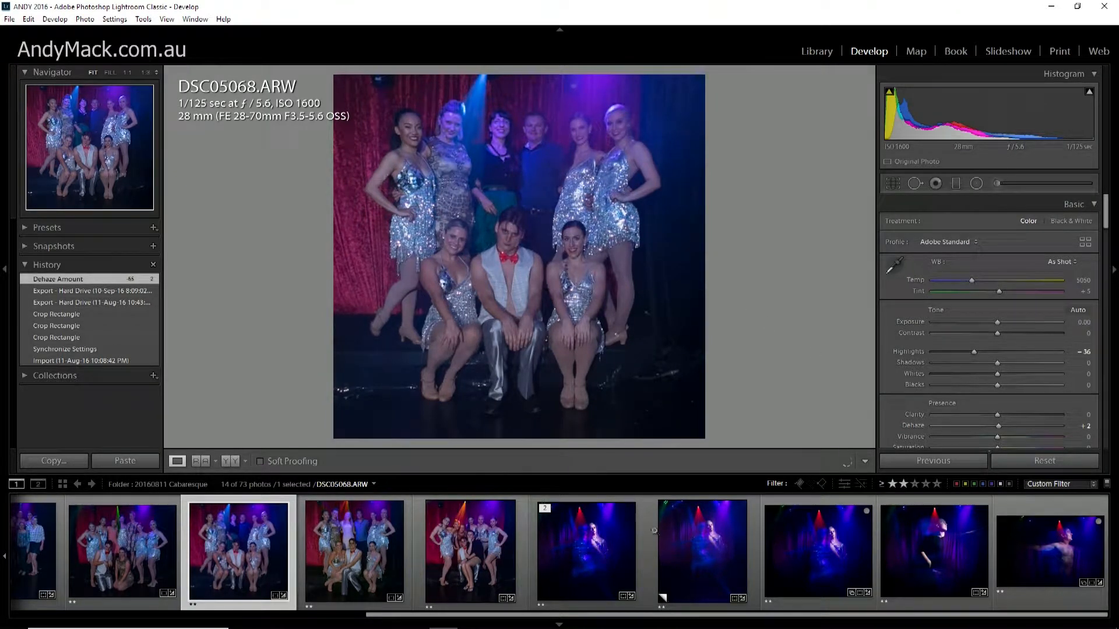
Set Dehaze to +61 on the cropped dancer photo and compare it with the preceding Highlights history state.
left_click(704, 547)
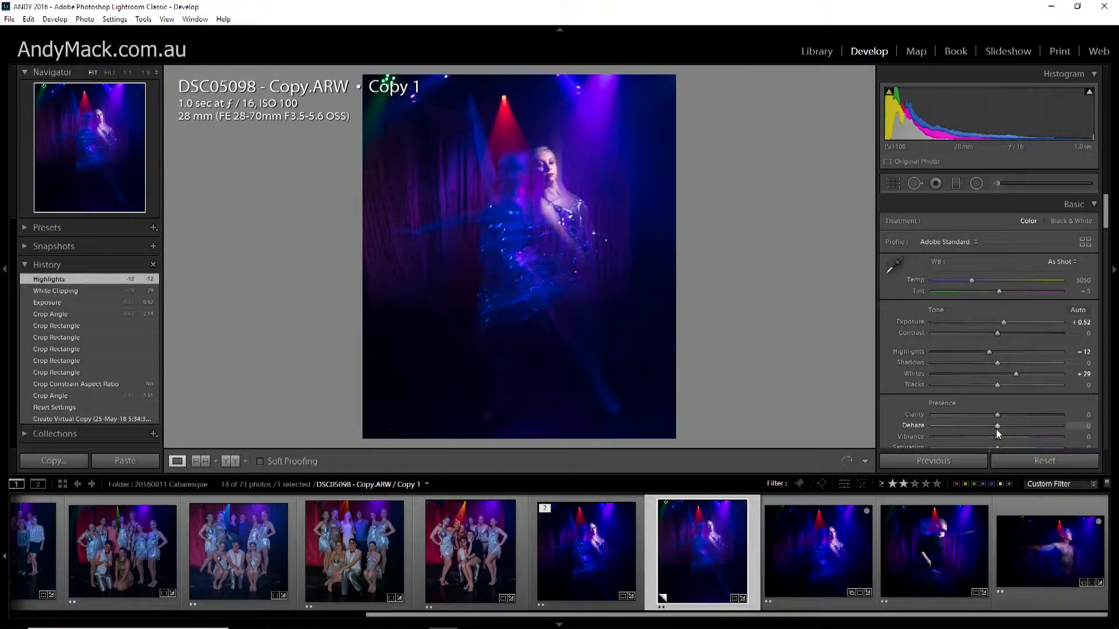
left_click_drag(995, 425, 1036, 430)
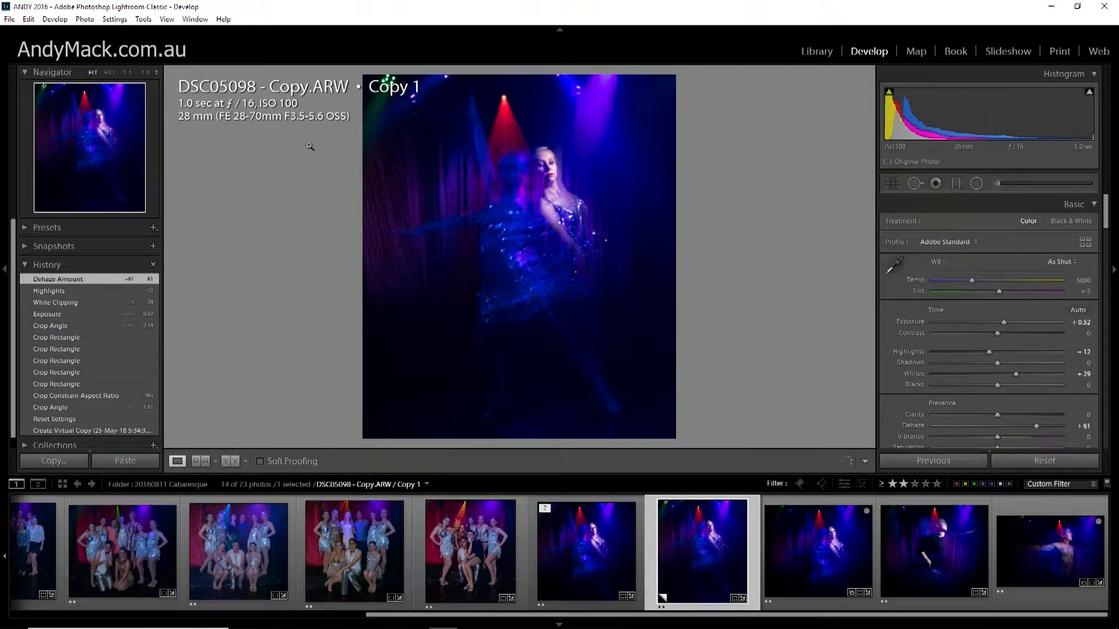
left_click(65, 292)
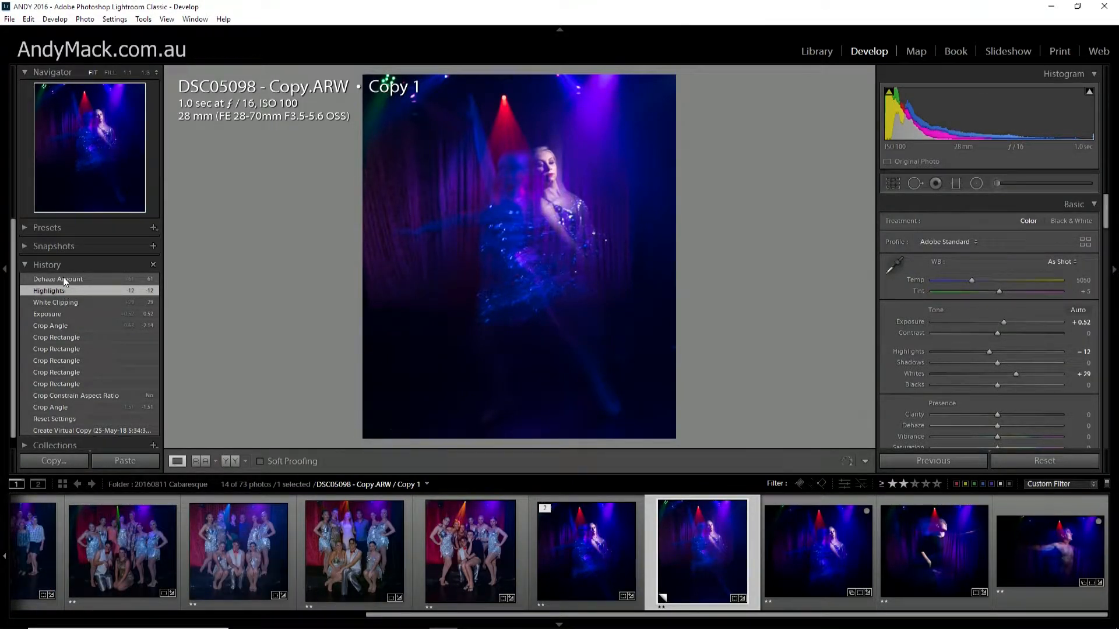
left_click(63, 279)
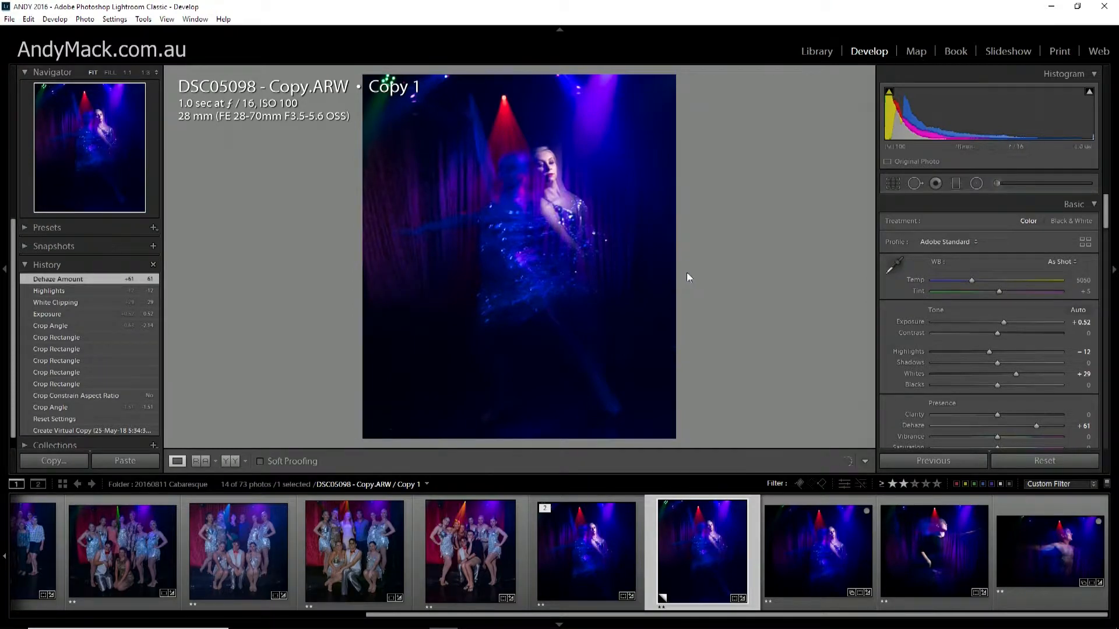
Crop the dancer photo tighter with the aspect ratio kept, shift the dancer inside the frame to cut most overhead lights, and apply the crop.
left_click(893, 183)
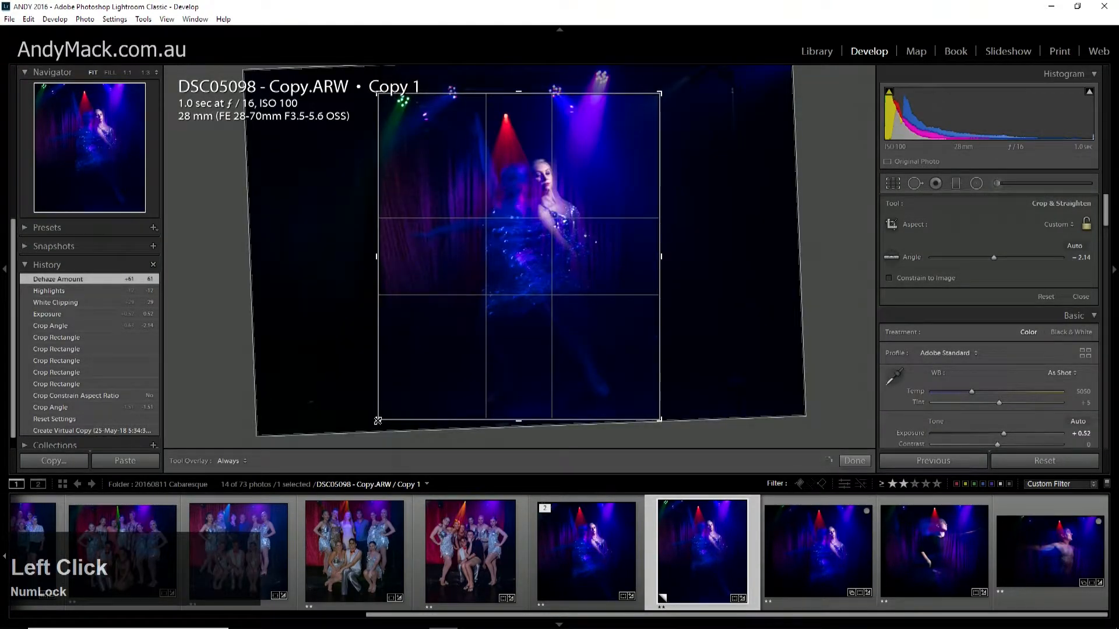
left_click_drag(378, 419, 392, 402)
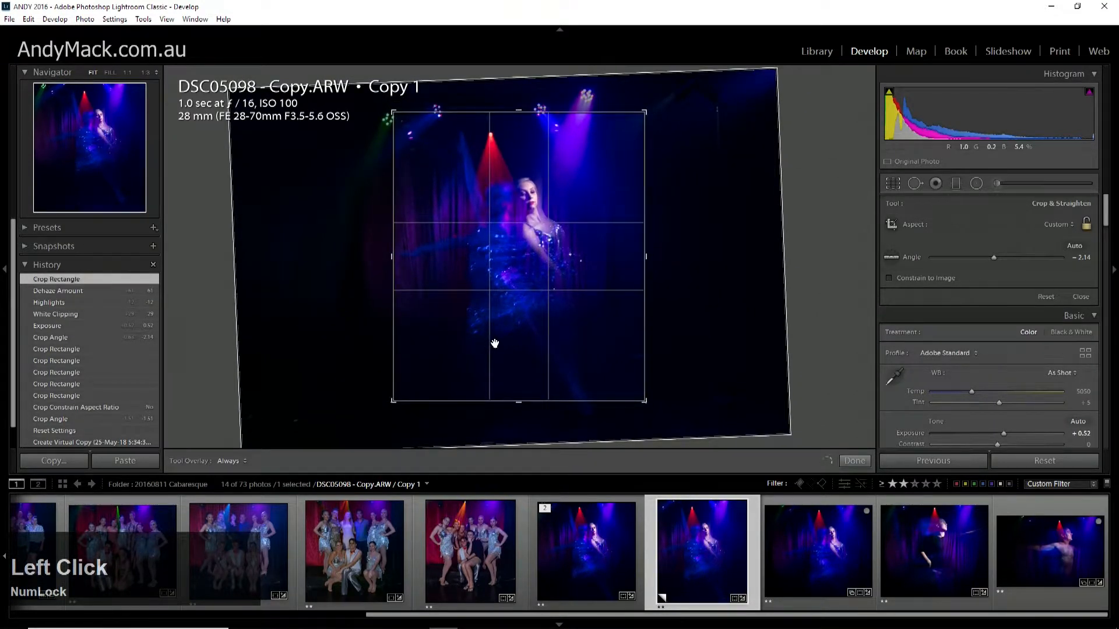
mouse_move(495, 342)
left_mouse_down()
mouse_move(523, 348)
mouse_move(527, 335)
mouse_move(515, 337)
left_mouse_up()
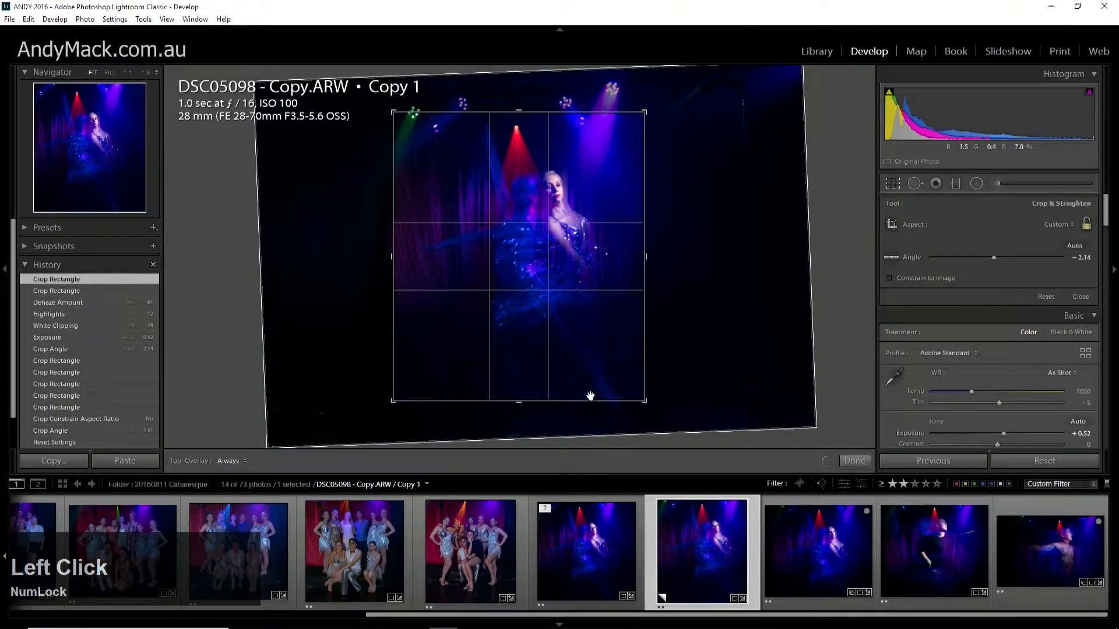
left_click_drag(391, 401, 399, 395)
left_click_drag(472, 350, 480, 347)
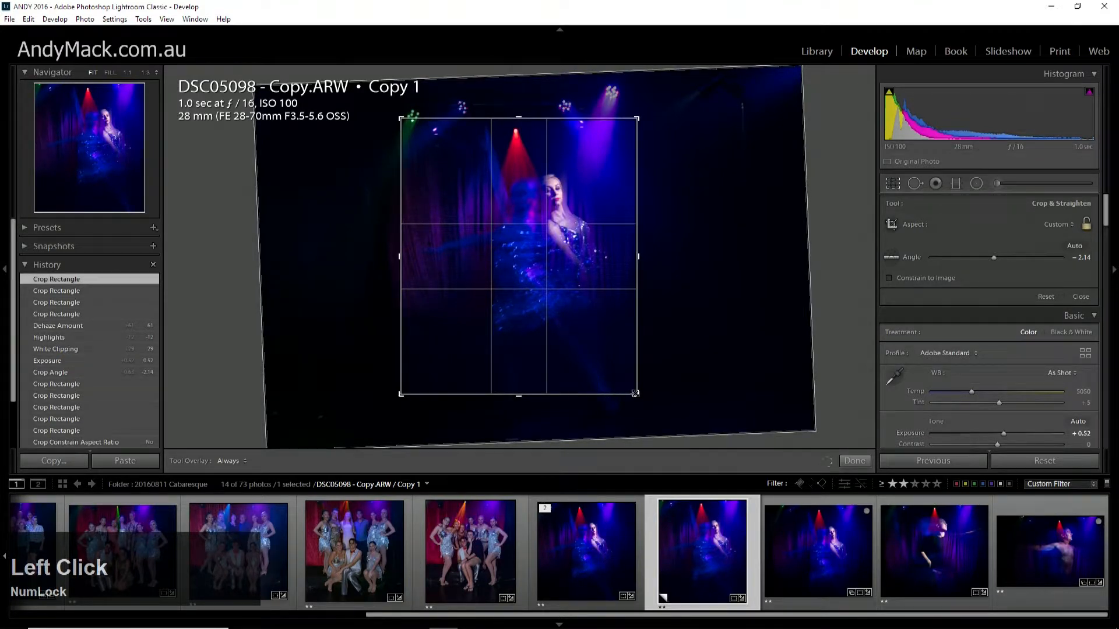
left_click_drag(635, 394, 634, 391)
left_click_drag(601, 356, 596, 354)
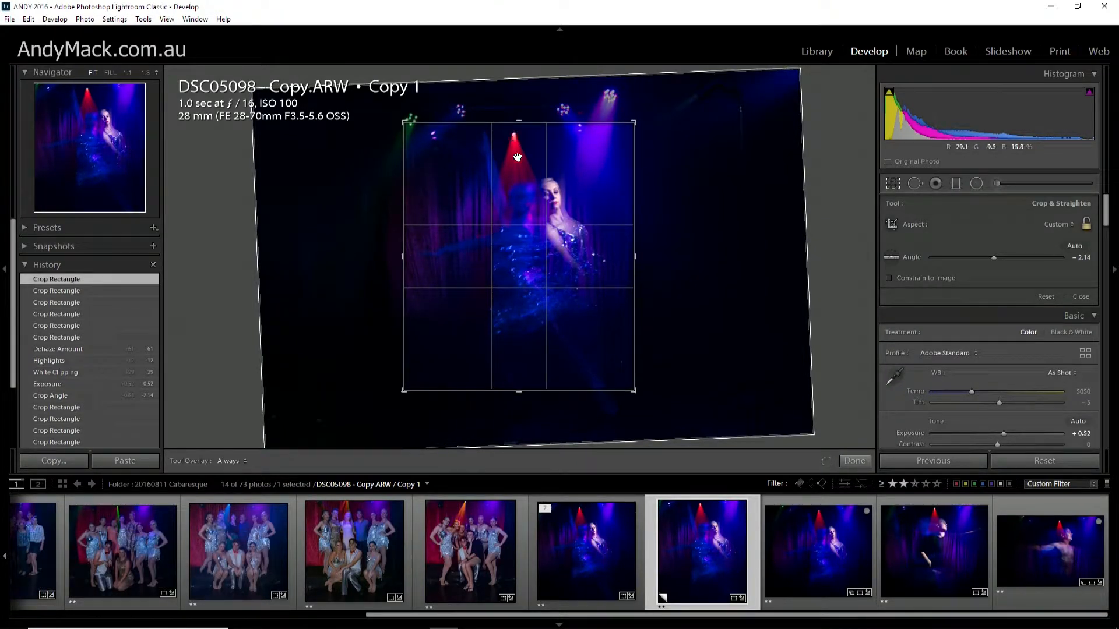
left_click_drag(572, 237, 569, 236)
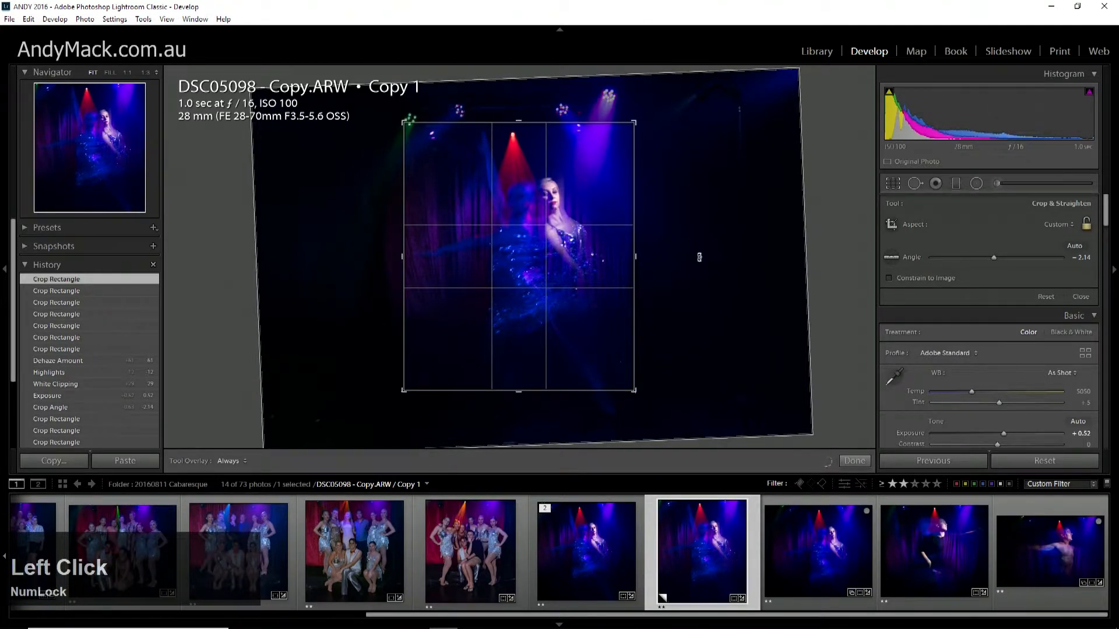
key("Return")
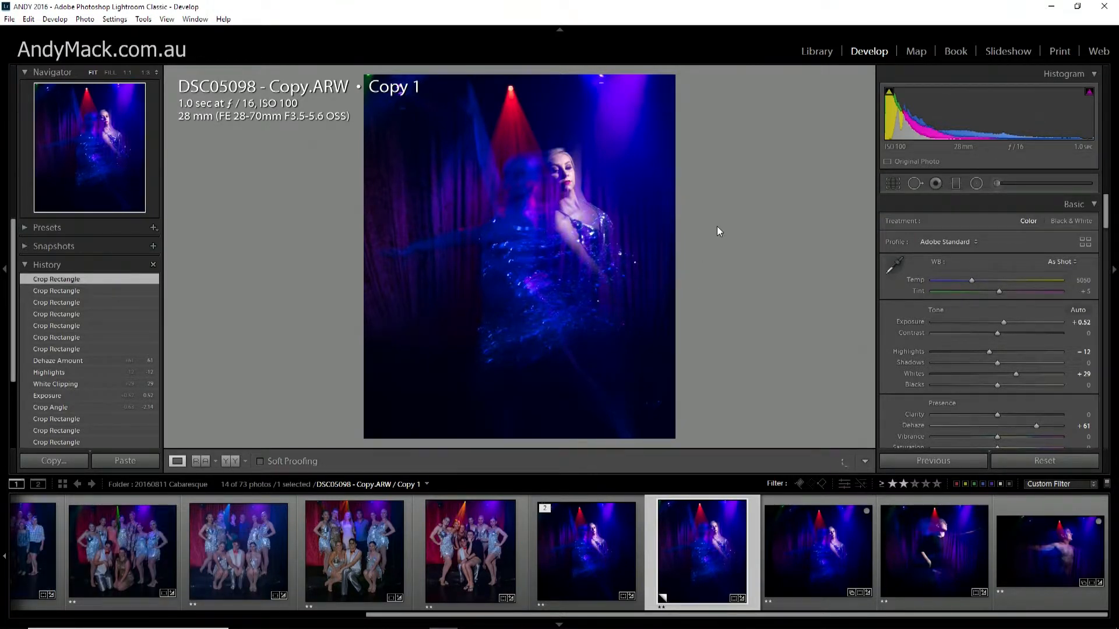
Reopen the crop, widen its frame slightly around the dancer, reposition the photo inside it and apply it.
left_click(894, 181)
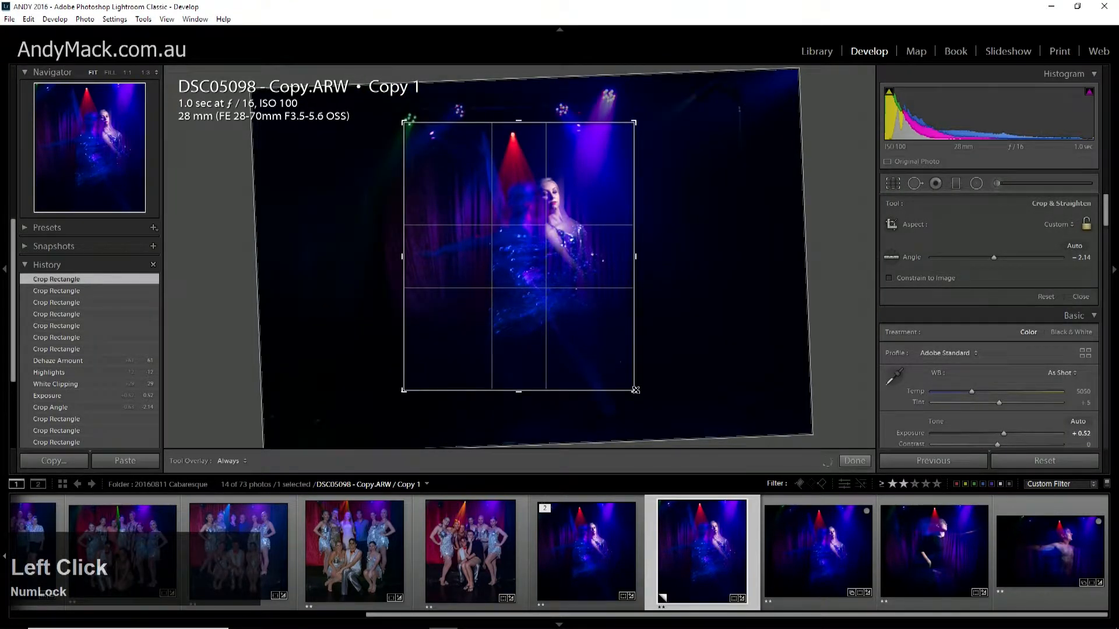
left_click_drag(635, 389, 640, 395)
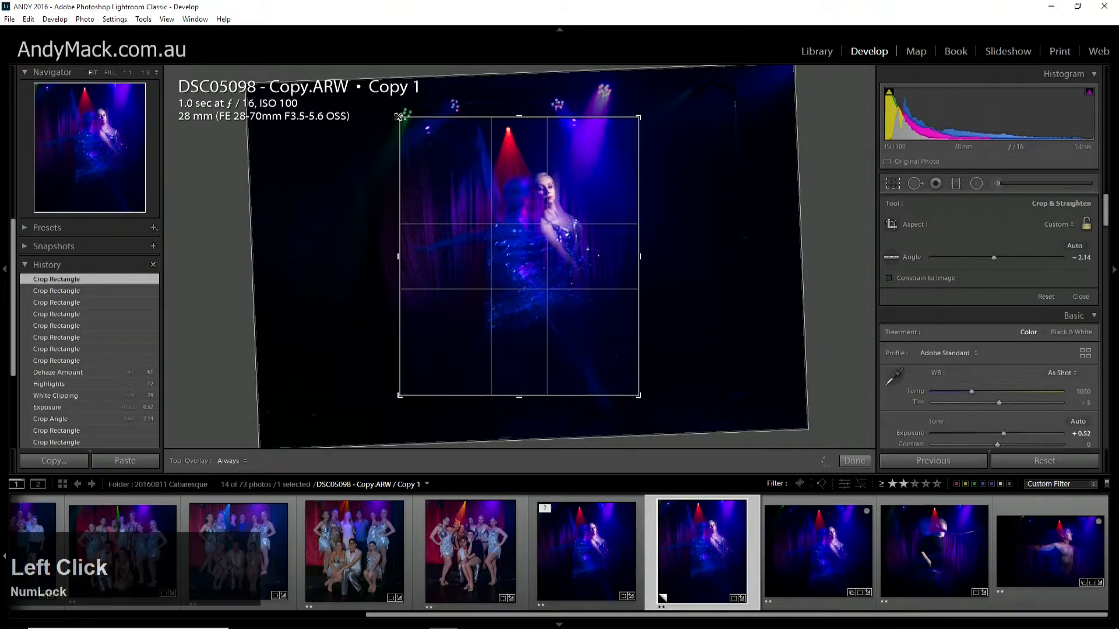
left_click_drag(398, 116, 399, 114)
left_click_drag(398, 254, 394, 254)
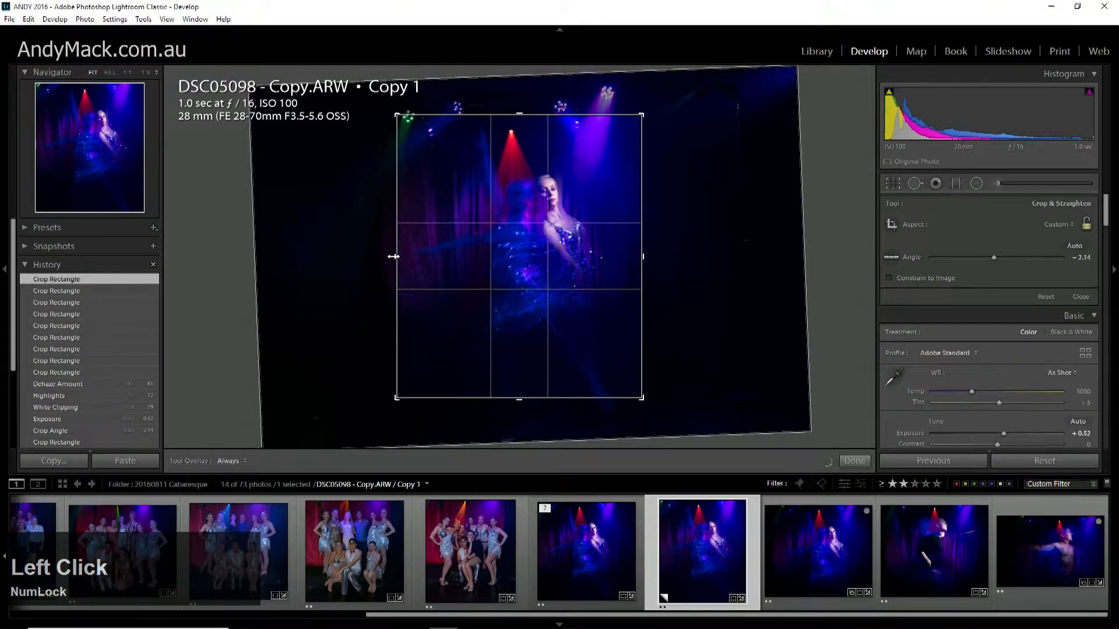
left_click_drag(518, 248, 543, 243)
key("Return")
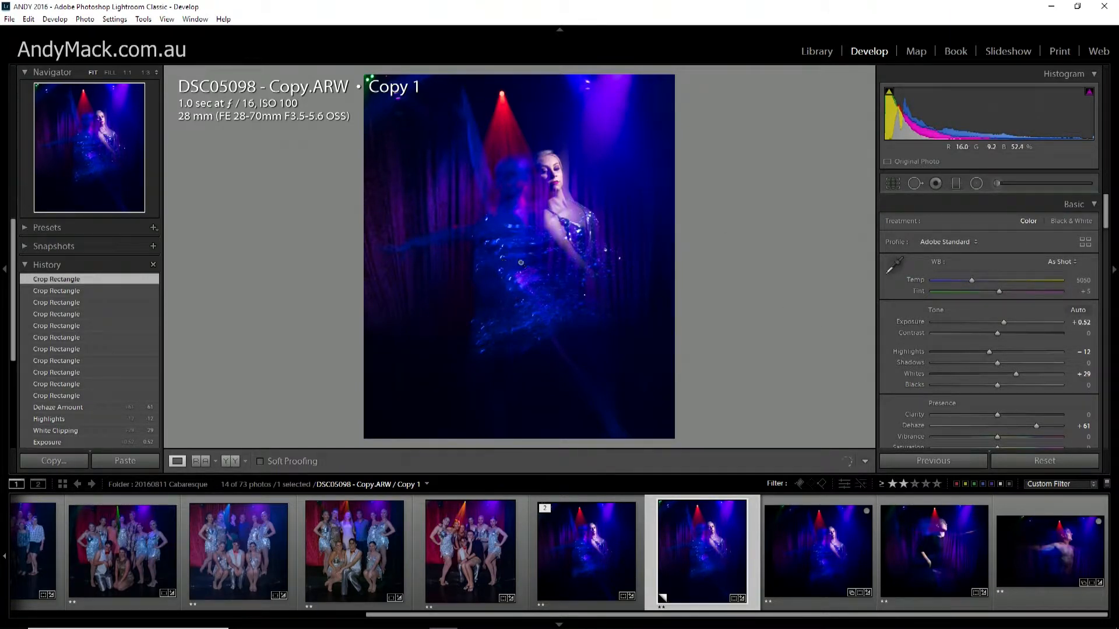
Set Clarity to +35 and compare the result with the preceding Crop Rectangle history state.
left_click(996, 414)
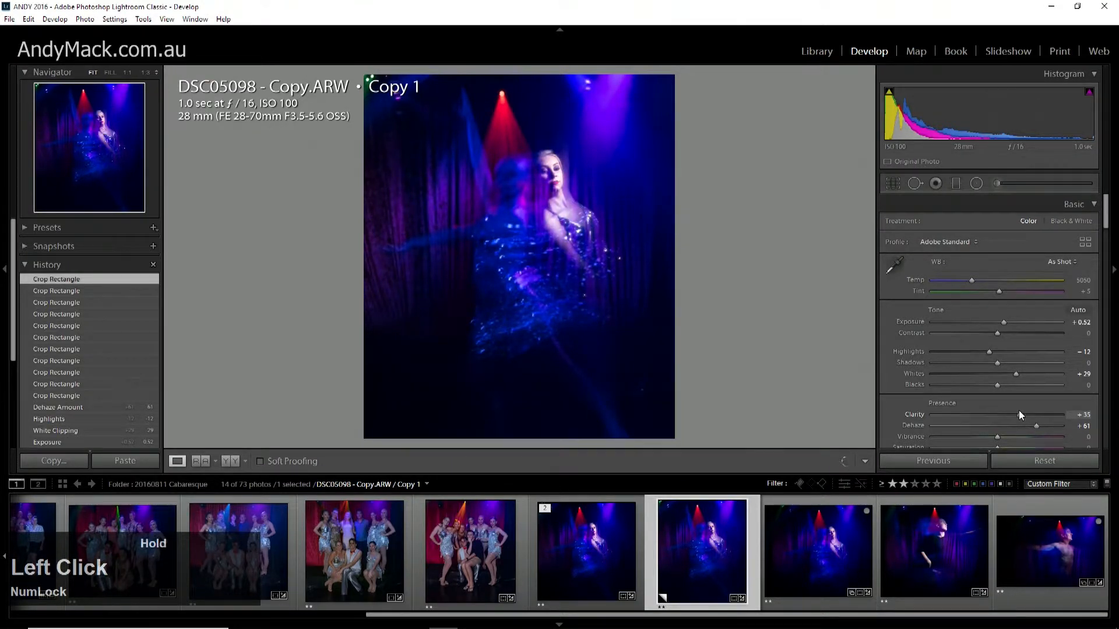
left_click_drag(1018, 411, 1019, 411)
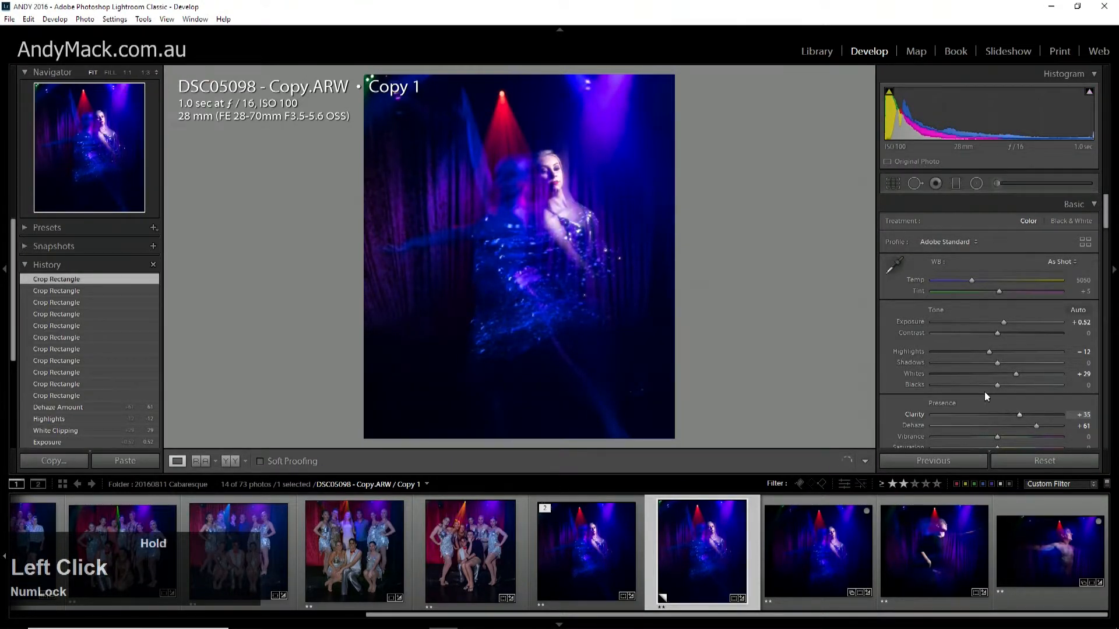
left_click(65, 291)
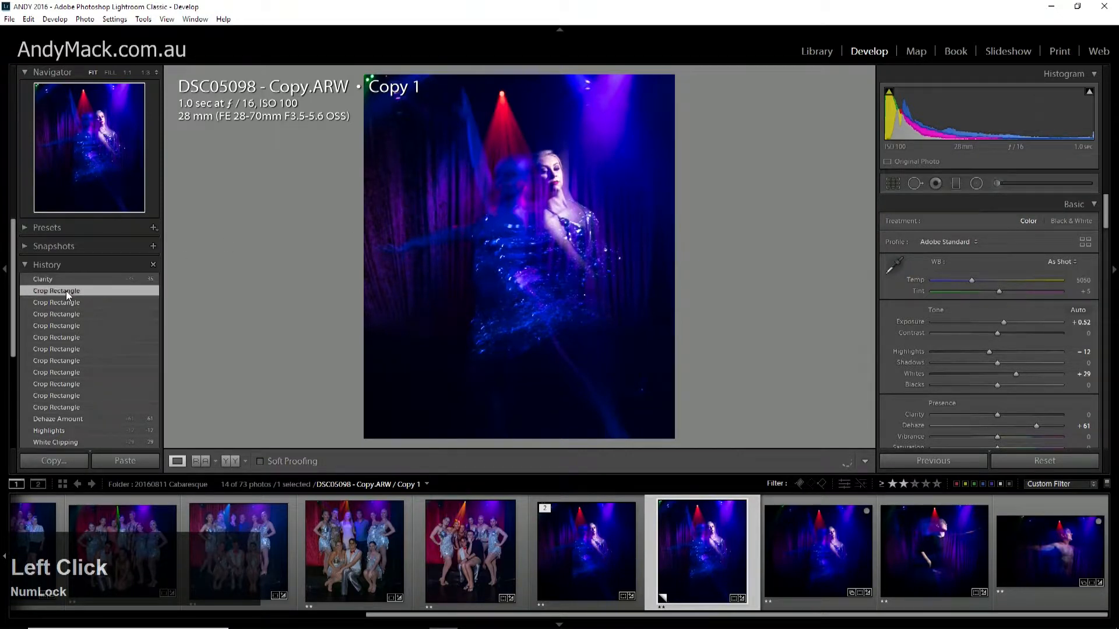
left_click(57, 278)
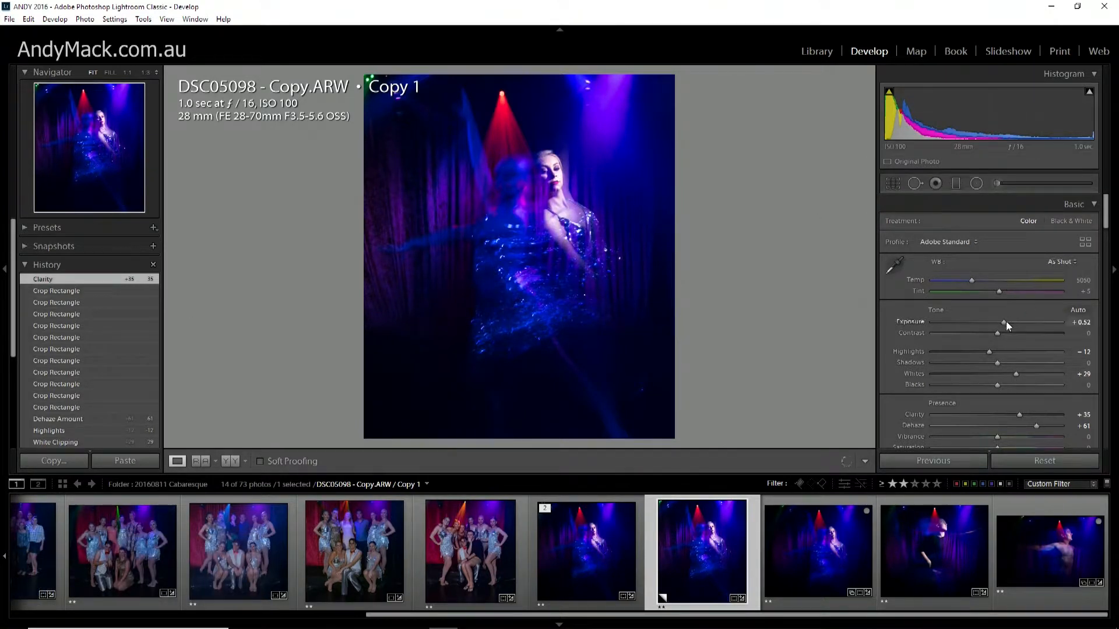
Set Highlights to -42 and add a post-crop vignette with an Amount of -20.
left_click_drag(990, 352, 984, 352)
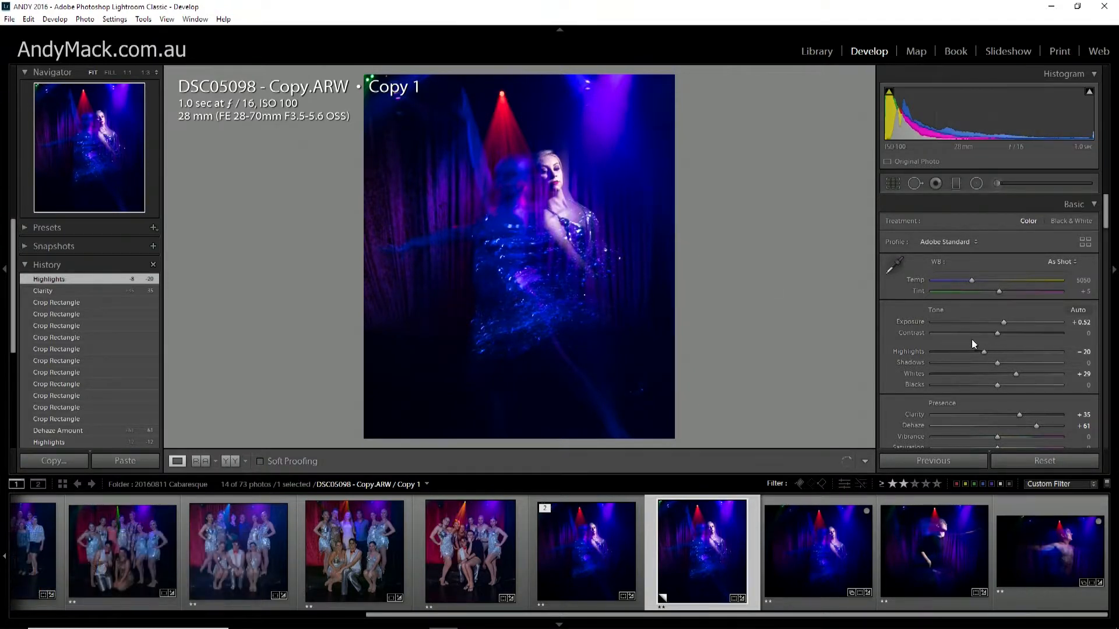
left_click_drag(983, 353, 971, 358)
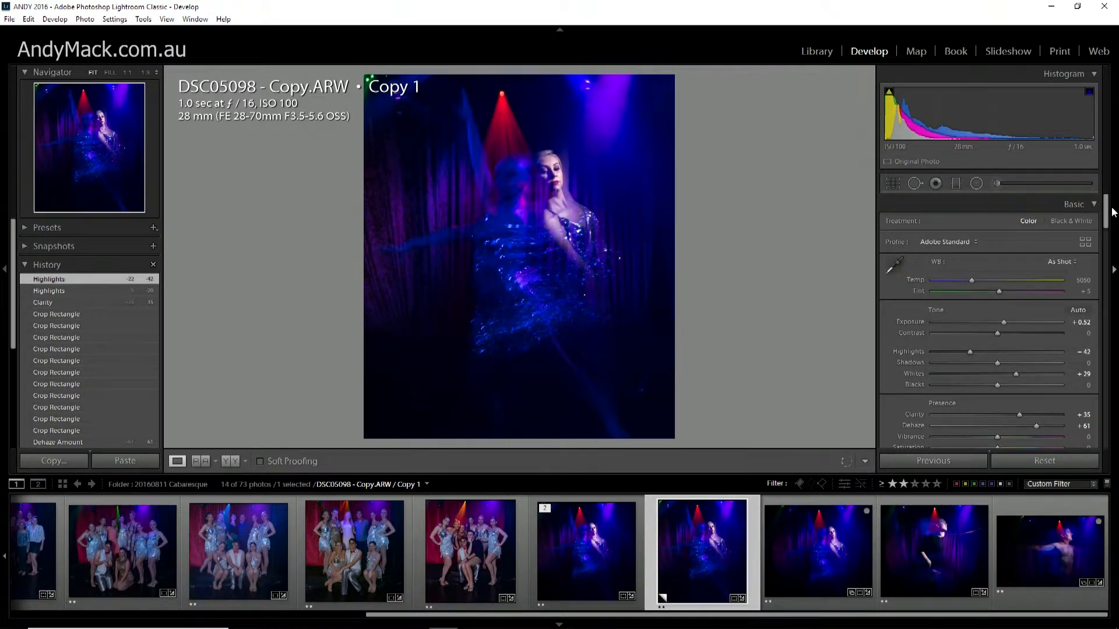
left_click_drag(1107, 204, 1101, 431)
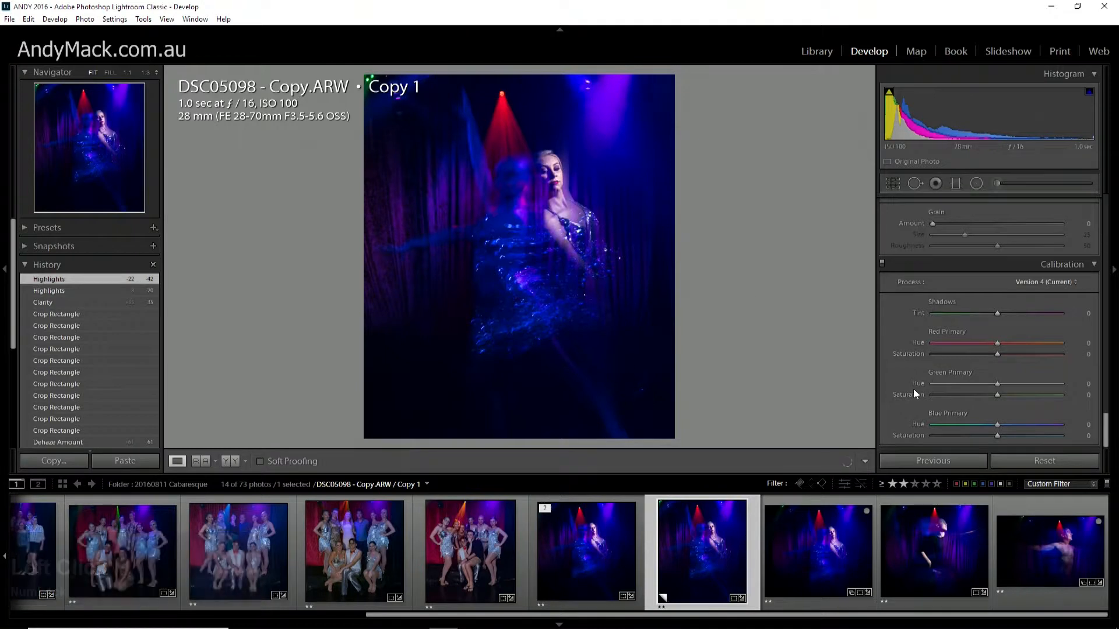
left_click(1106, 396)
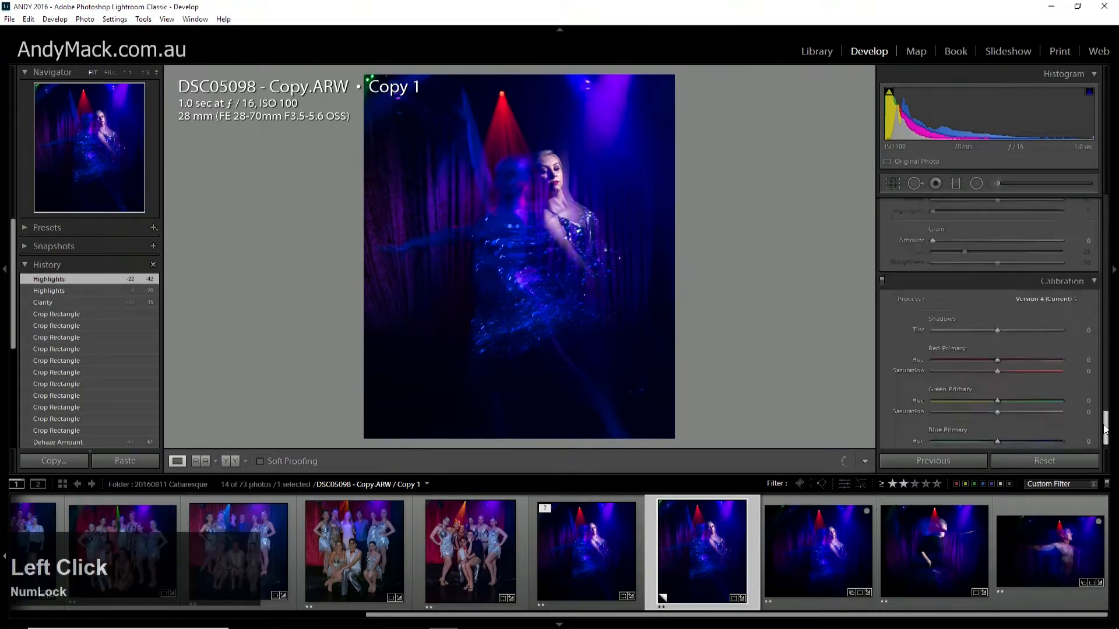
left_click_drag(997, 320, 983, 320)
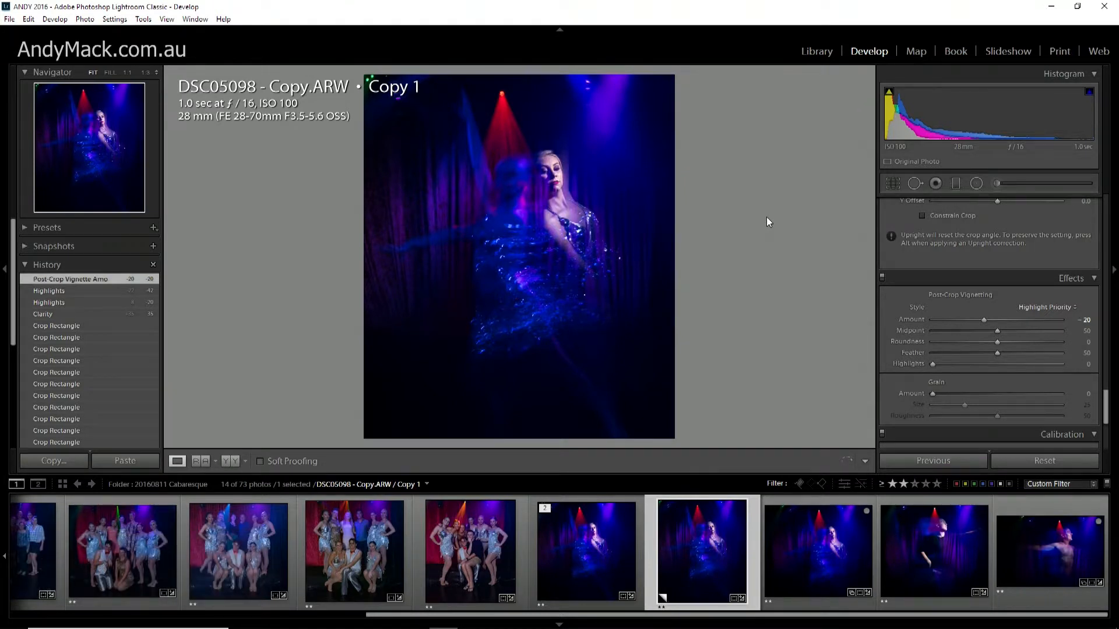
Switch repeatedly between the Before view and the edited version of the dancer photo to compare them.
key("backslash")
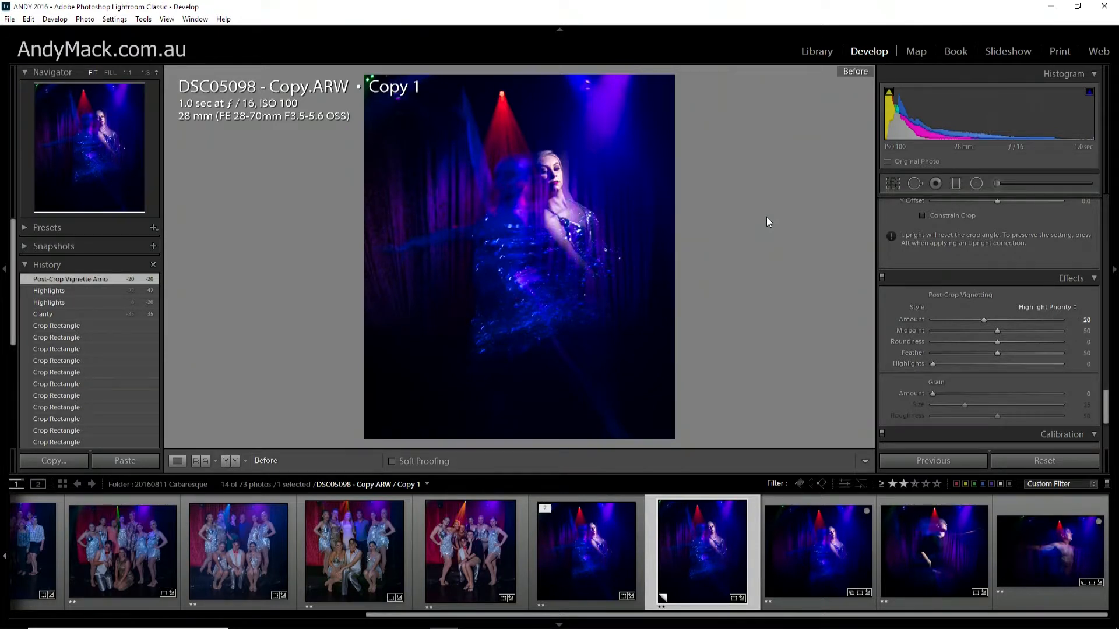
key("backslash")
key("backslash")
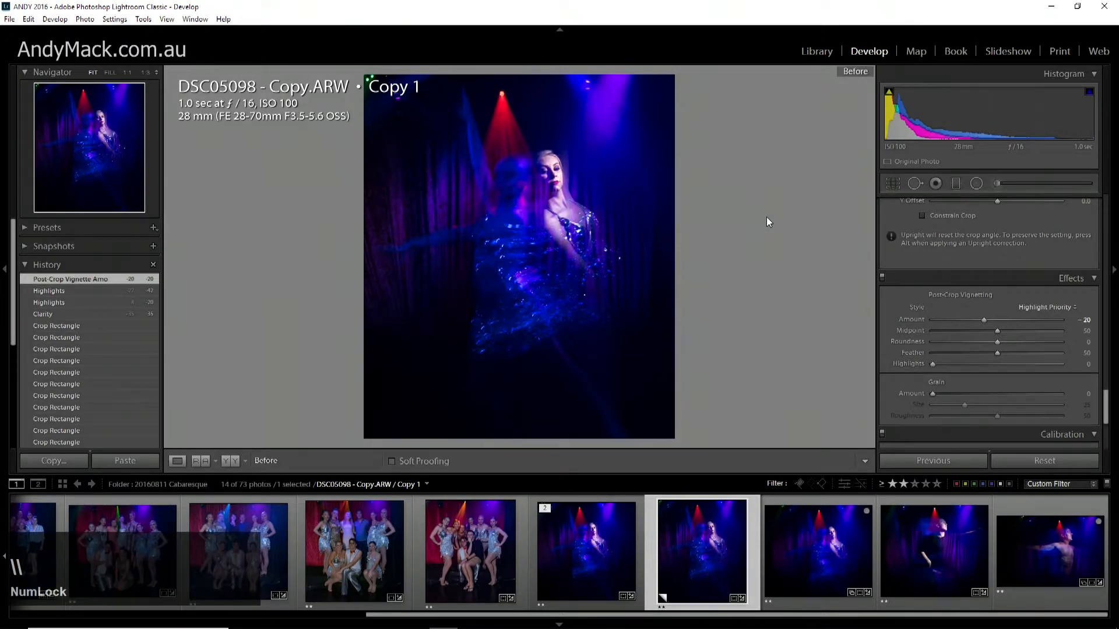
key("backslash")
key("backslash")
key("backslash")
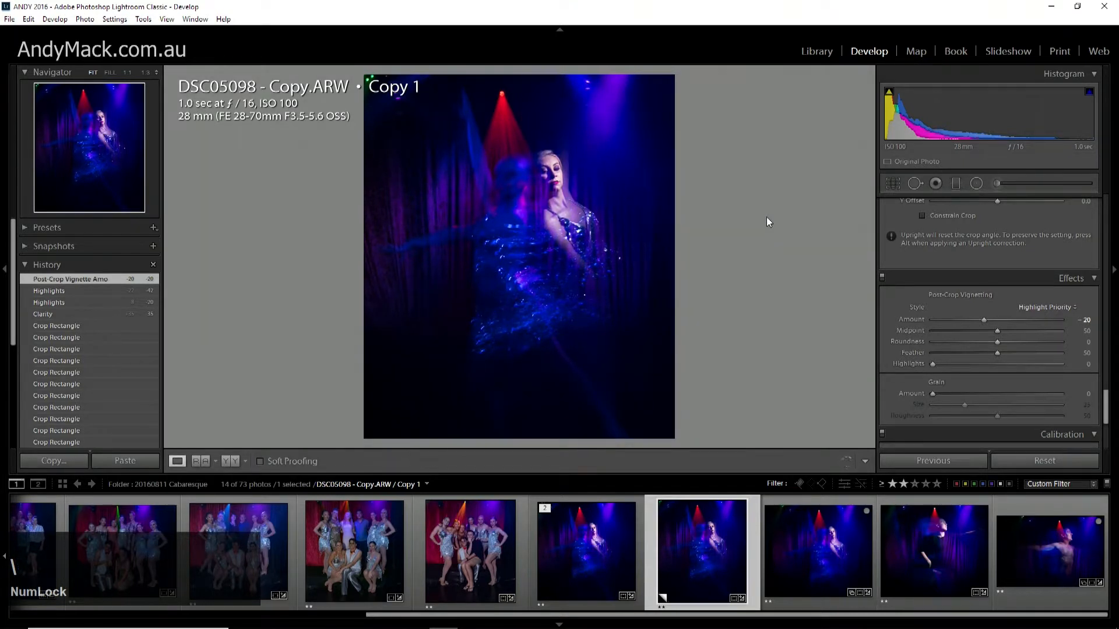
Compare the original Reset Settings history state with the latest Post-Crop Vignette state, ending on the latest one.
scroll(120, 346, "down", 5)
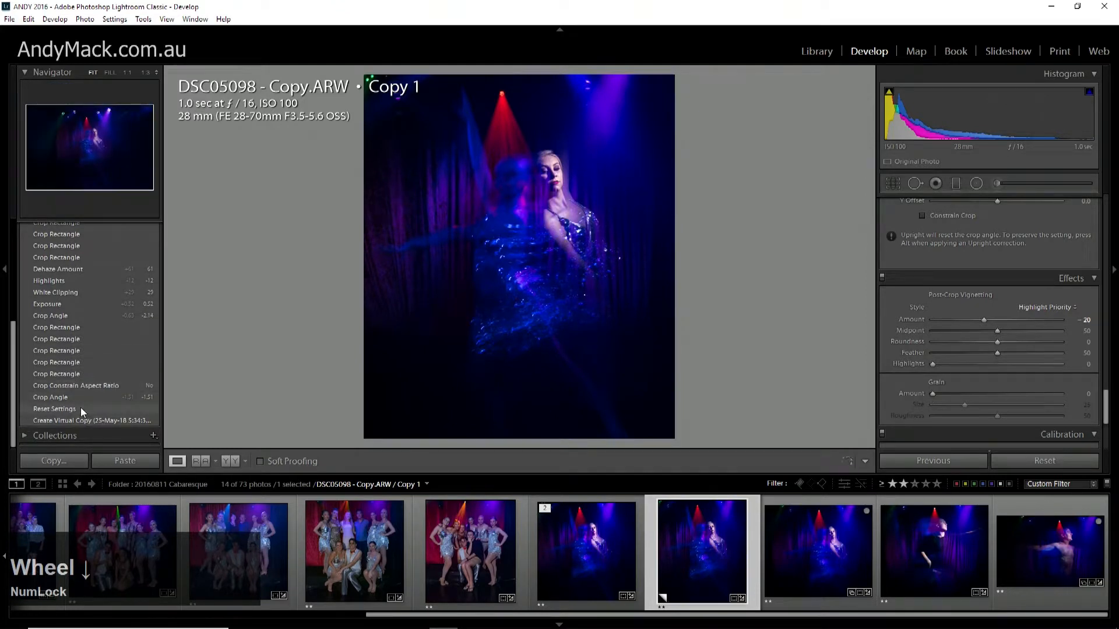
left_click(80, 407)
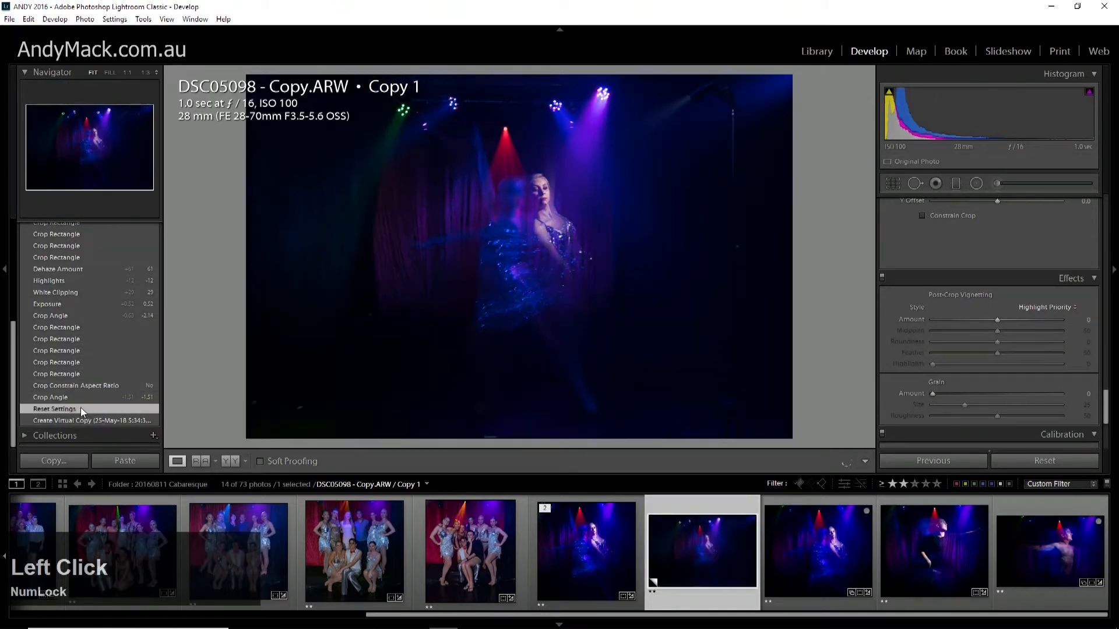
scroll(80, 405, "up", 10)
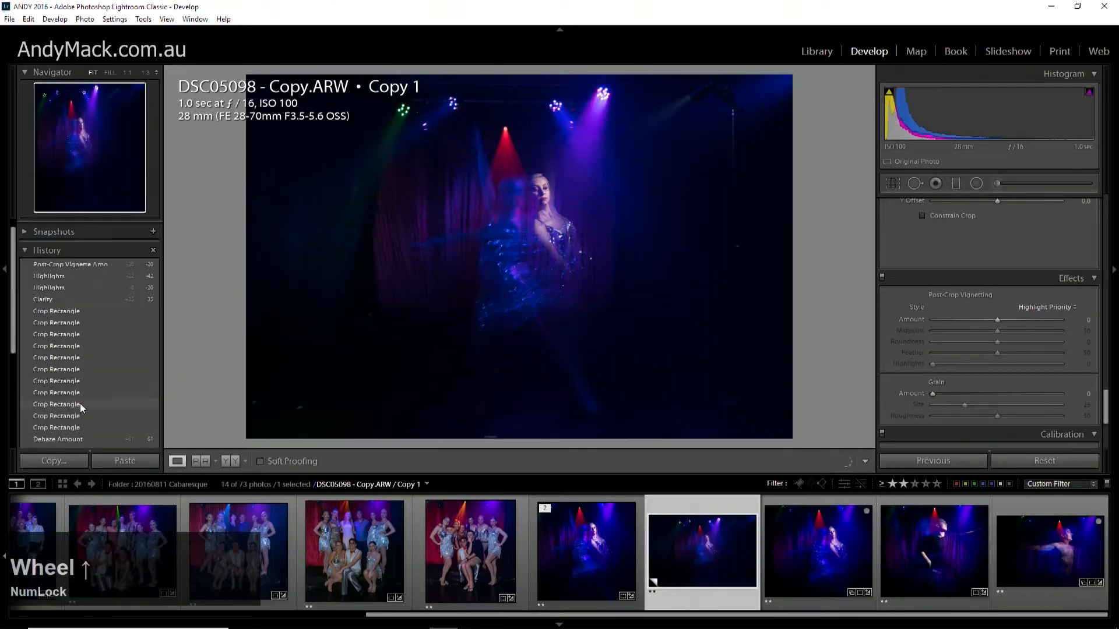
left_click(68, 265)
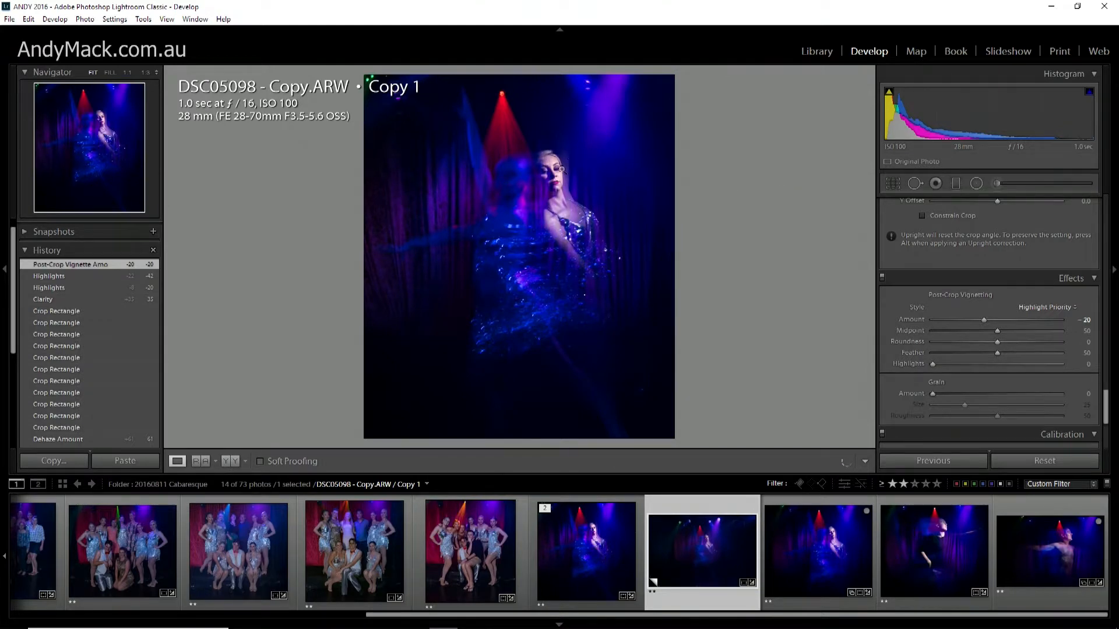
Heal the spot on the dancer's forehead with a size 20 Spot Removal brush, placing the sample source on clear skin above her eyebrow.
left_click(557, 172)
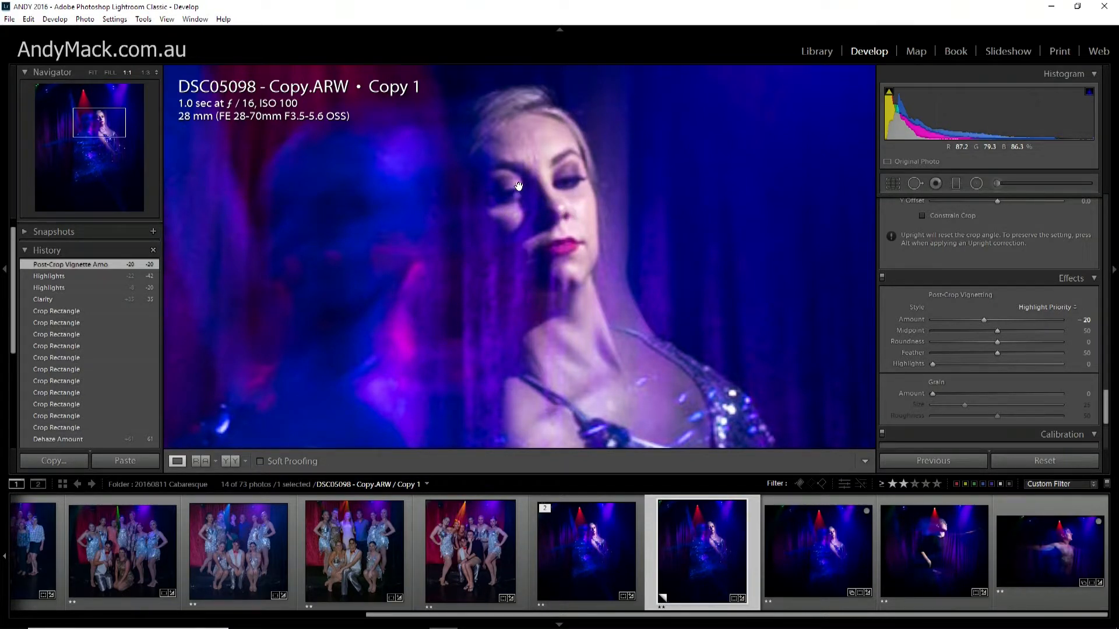
left_click_drag(534, 220, 553, 184)
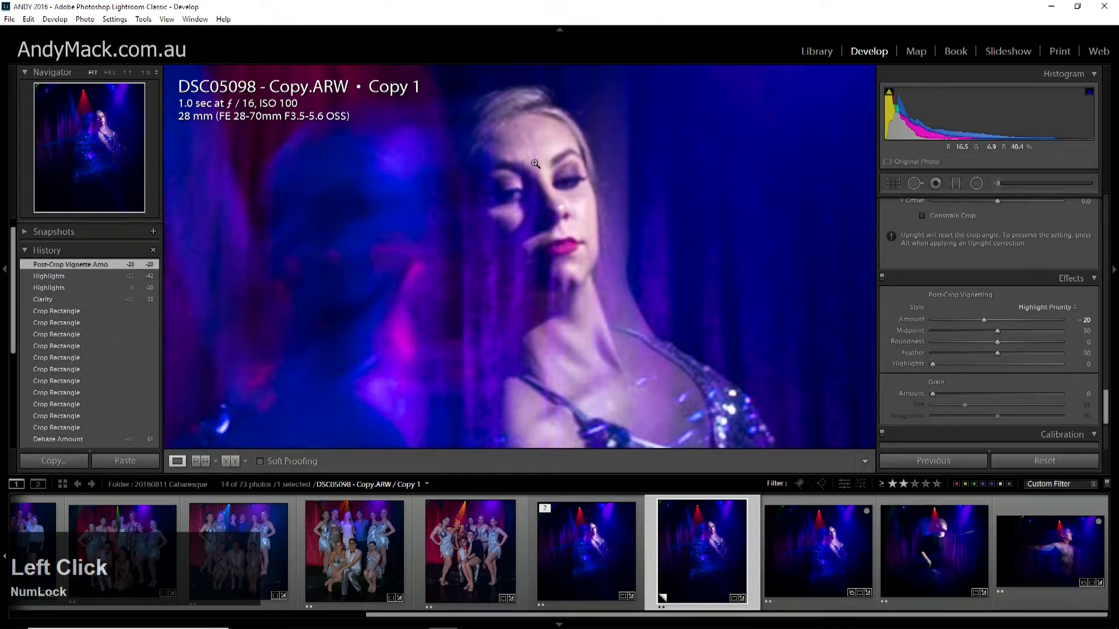
left_click(536, 168)
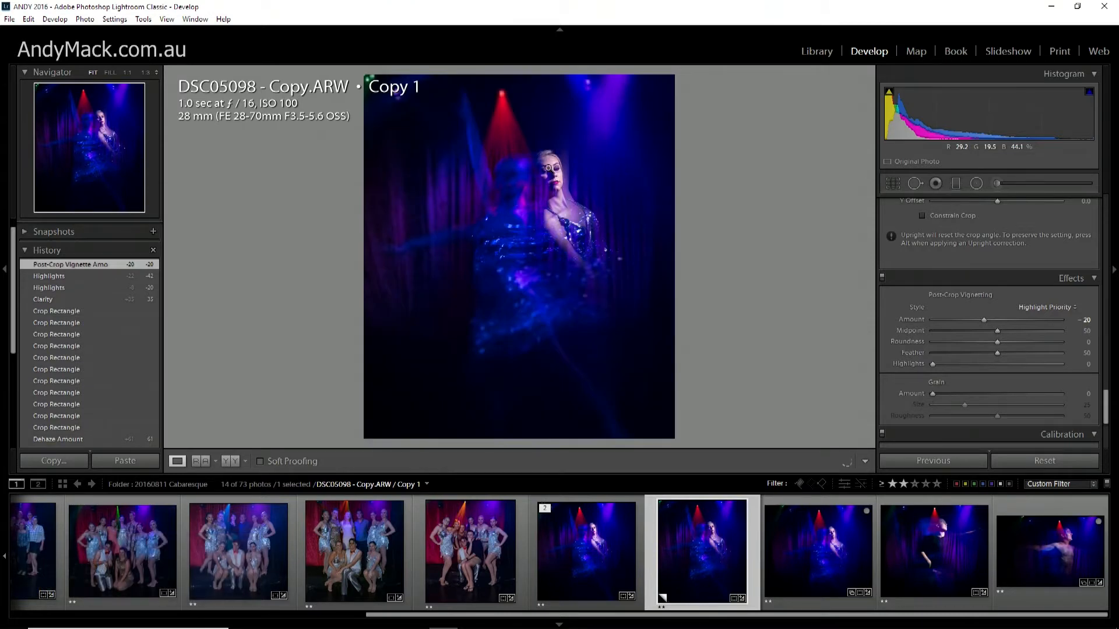
left_click(549, 169)
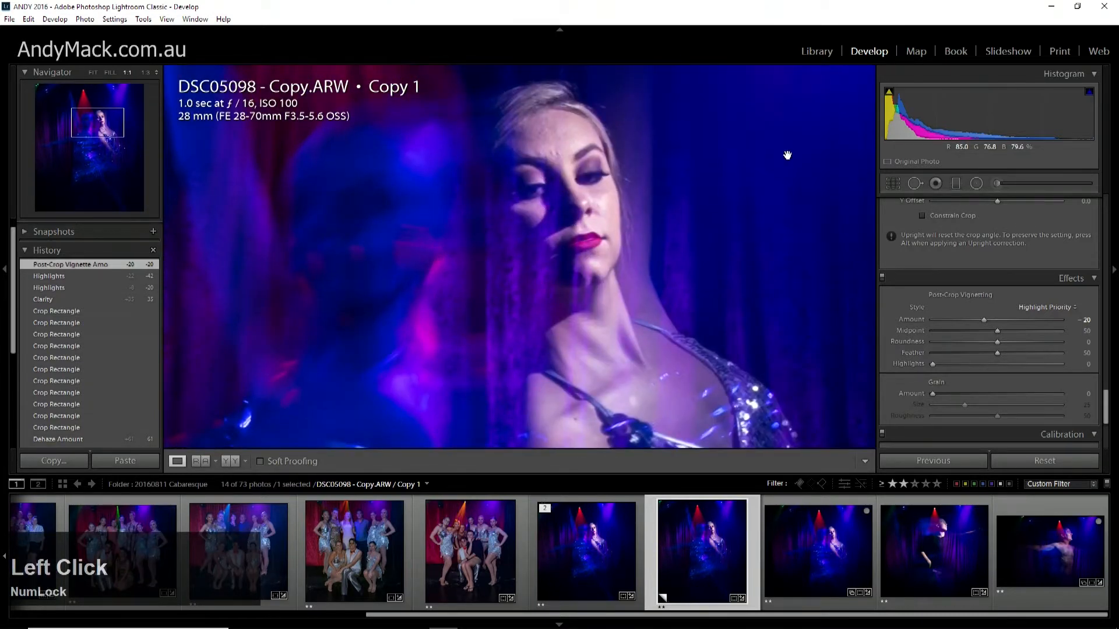
left_click(915, 182)
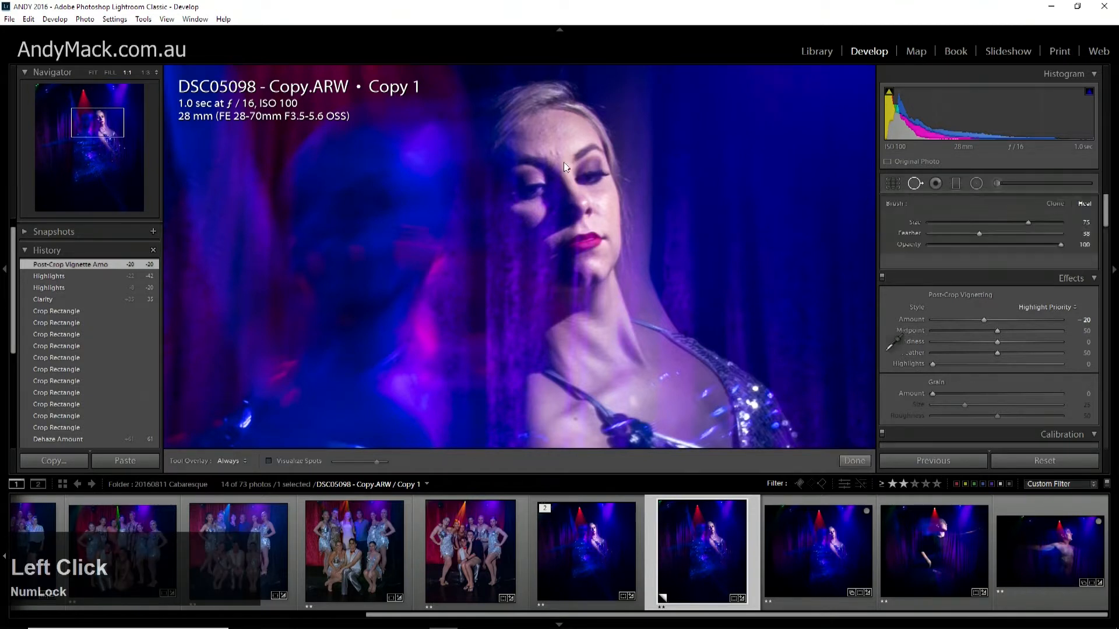
scroll(558, 156, "down", 1)
scroll(558, 156, "down", 7)
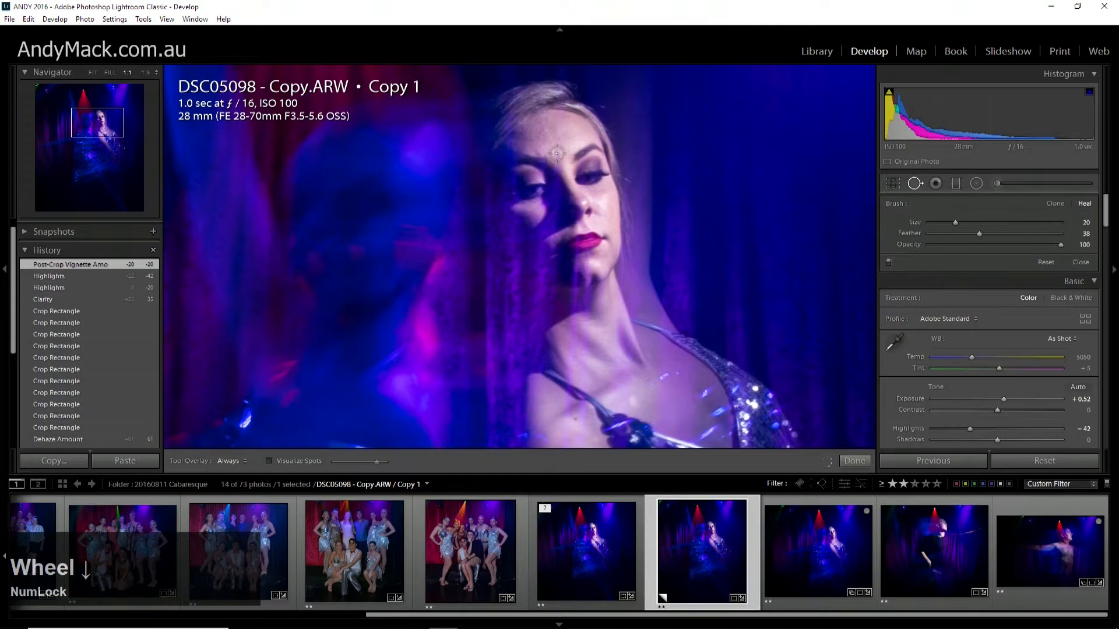
left_click(556, 152)
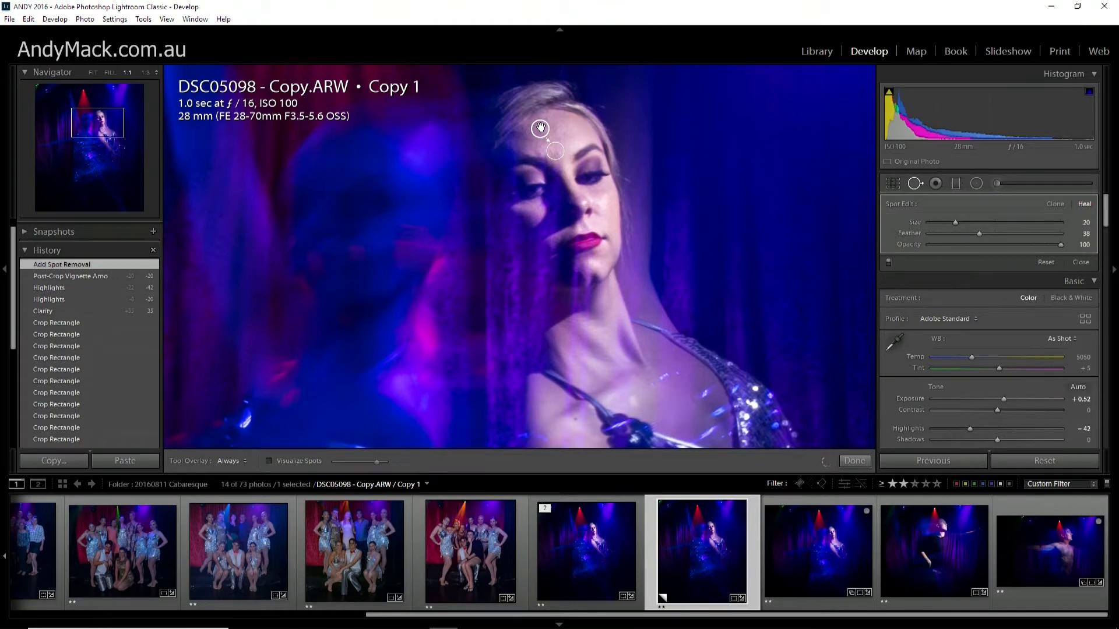
left_click_drag(541, 127, 585, 135)
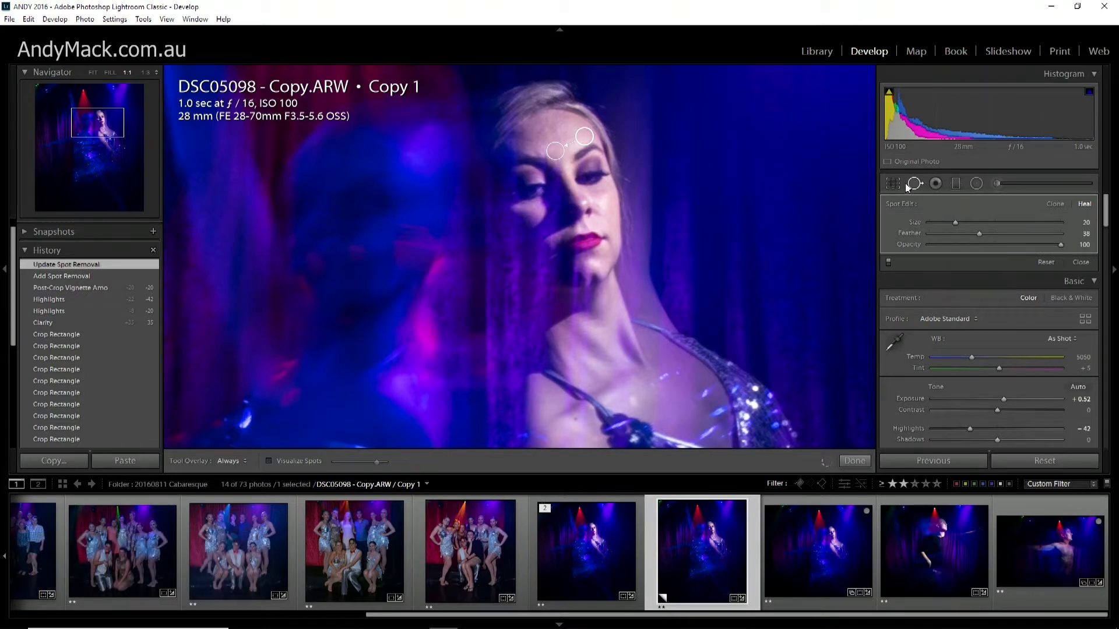
Select the existing heal spot on the dancer's forehead and reduce its opacity to 49.
left_click(883, 184)
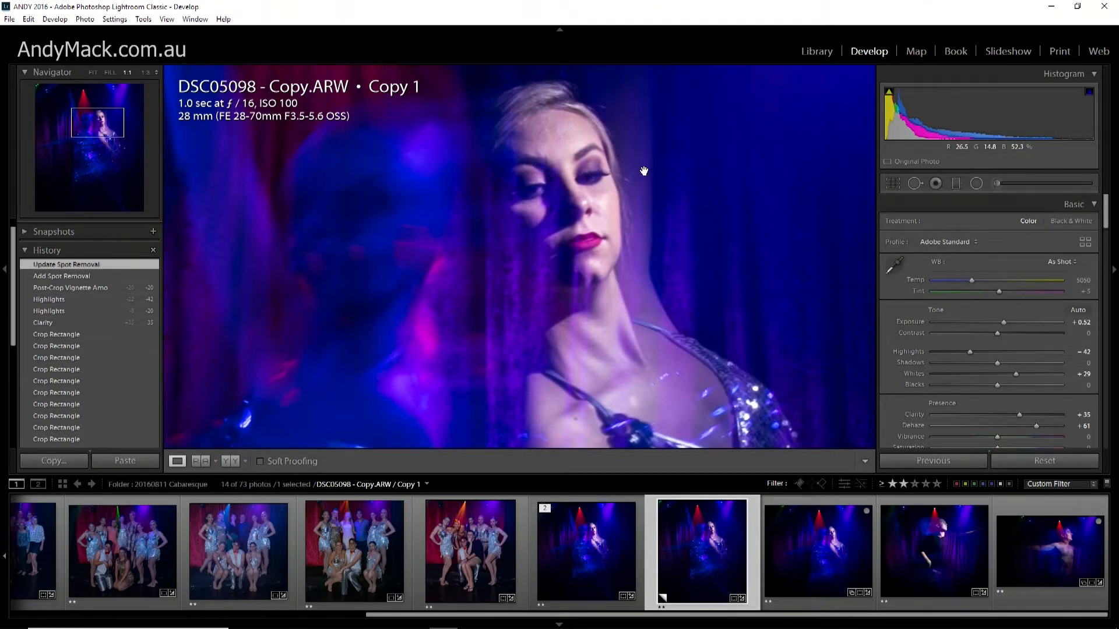
left_click(914, 187)
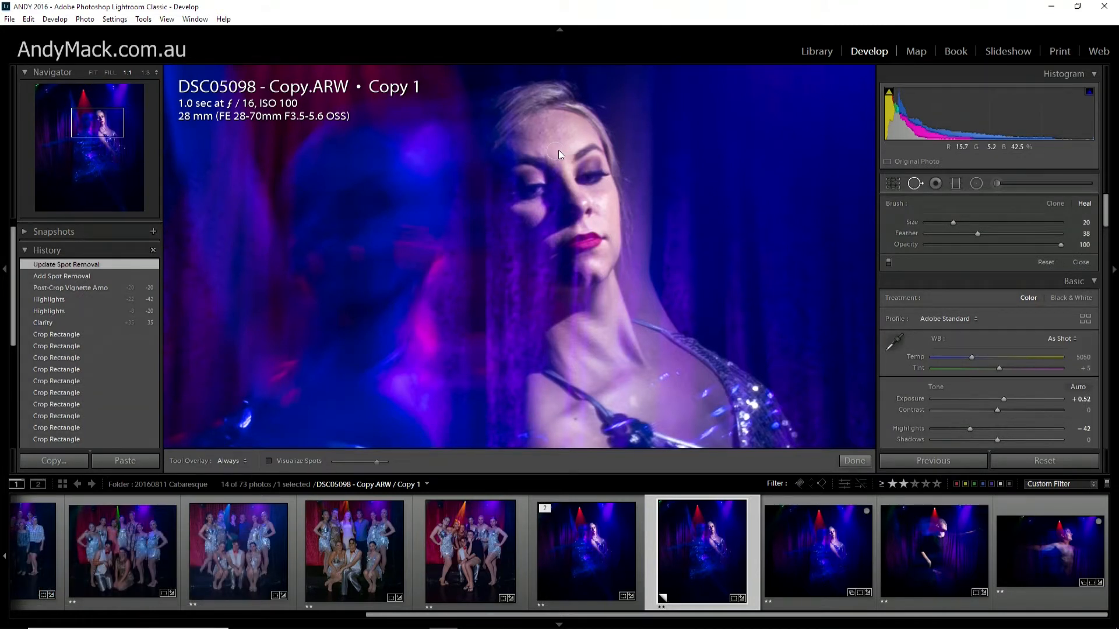
left_click(555, 150)
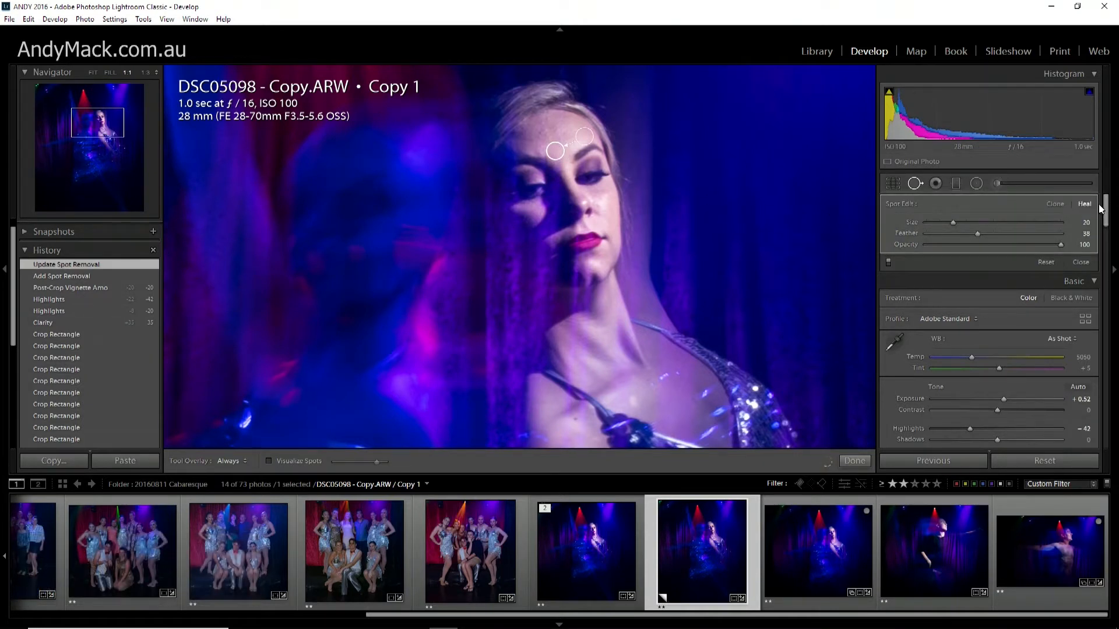
left_click_drag(1062, 245, 1014, 247)
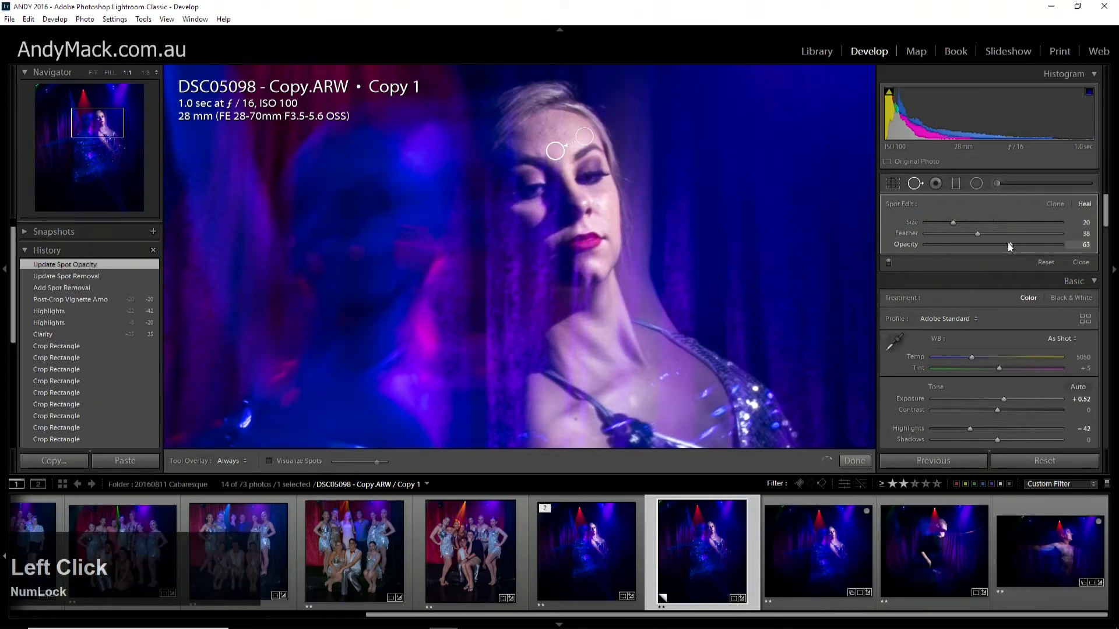
left_click_drag(1009, 243, 990, 246)
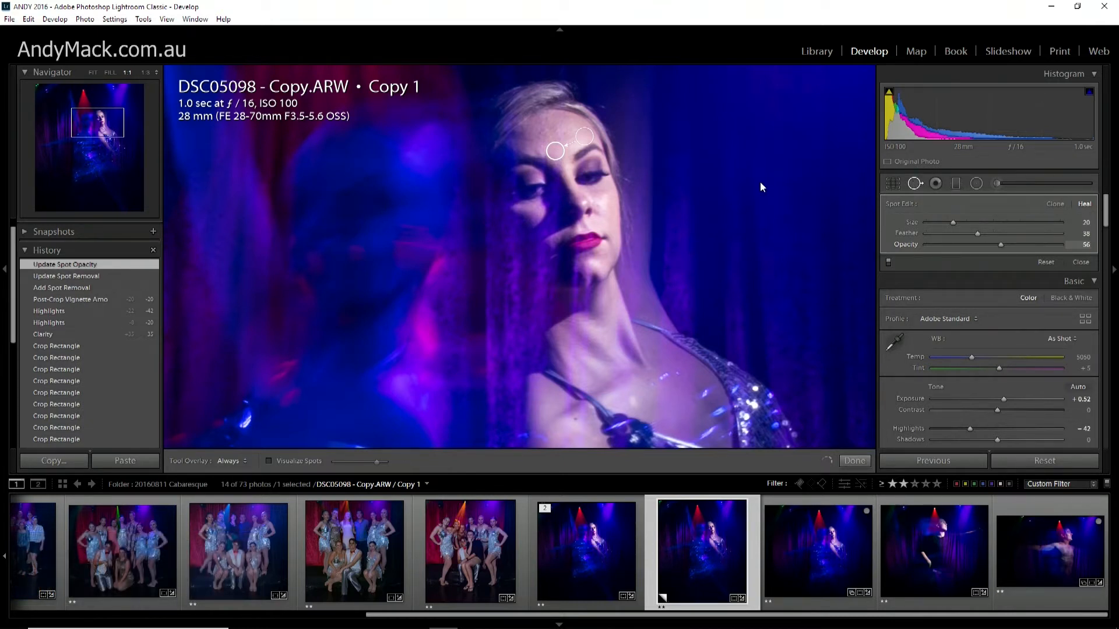
left_click(913, 185)
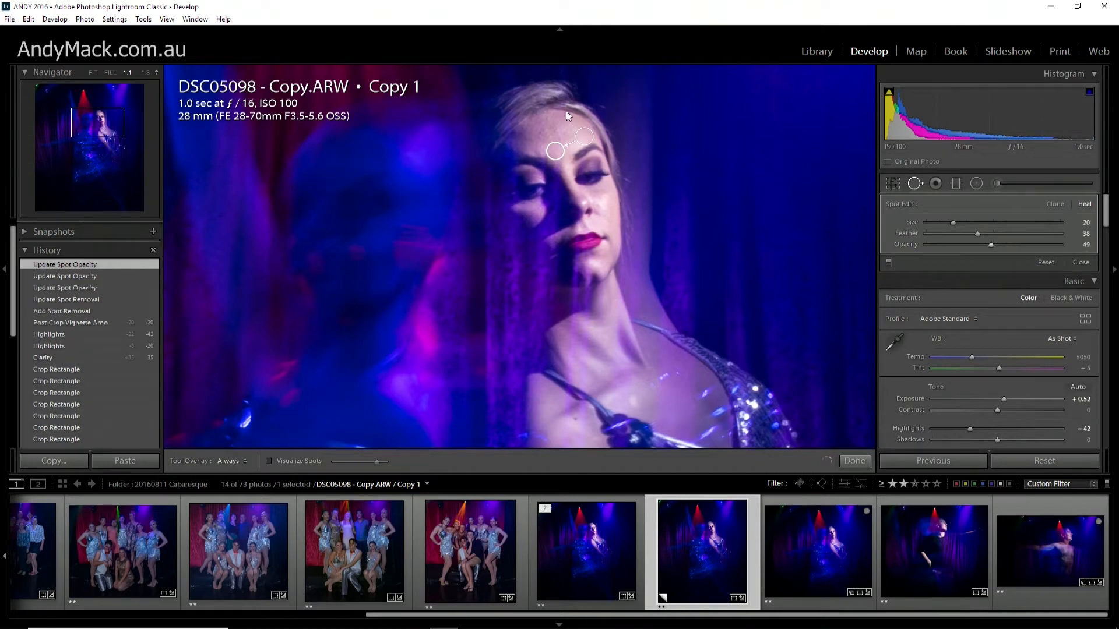
key("q")
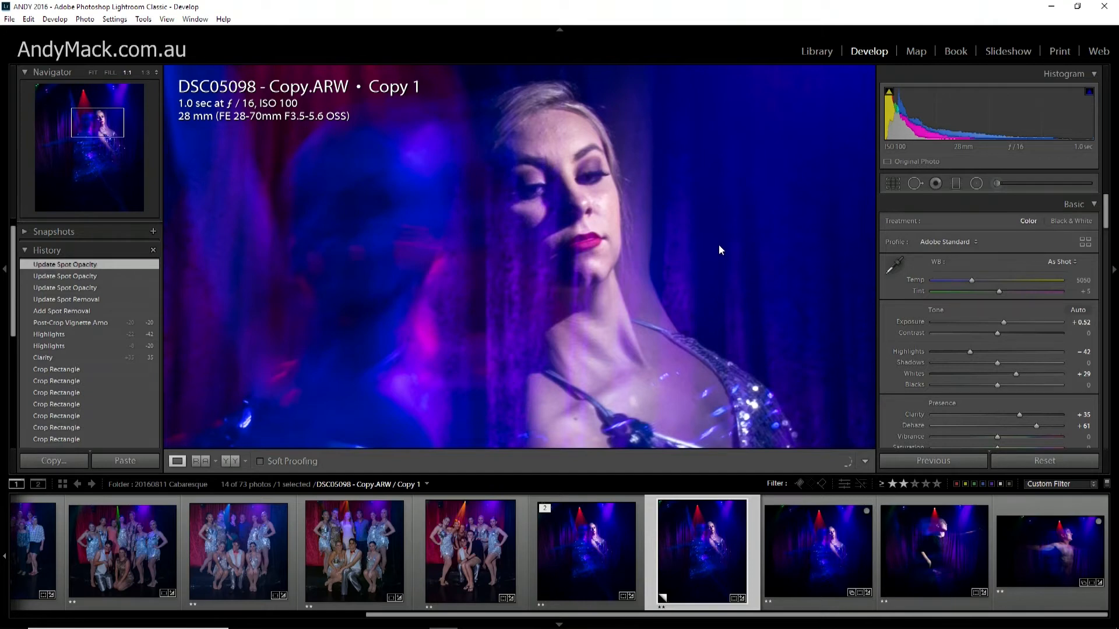
Heal two adjacent spots on the dark floor in the photo's lower-right corner with a size 76 Spot Removal brush.
left_click(735, 257)
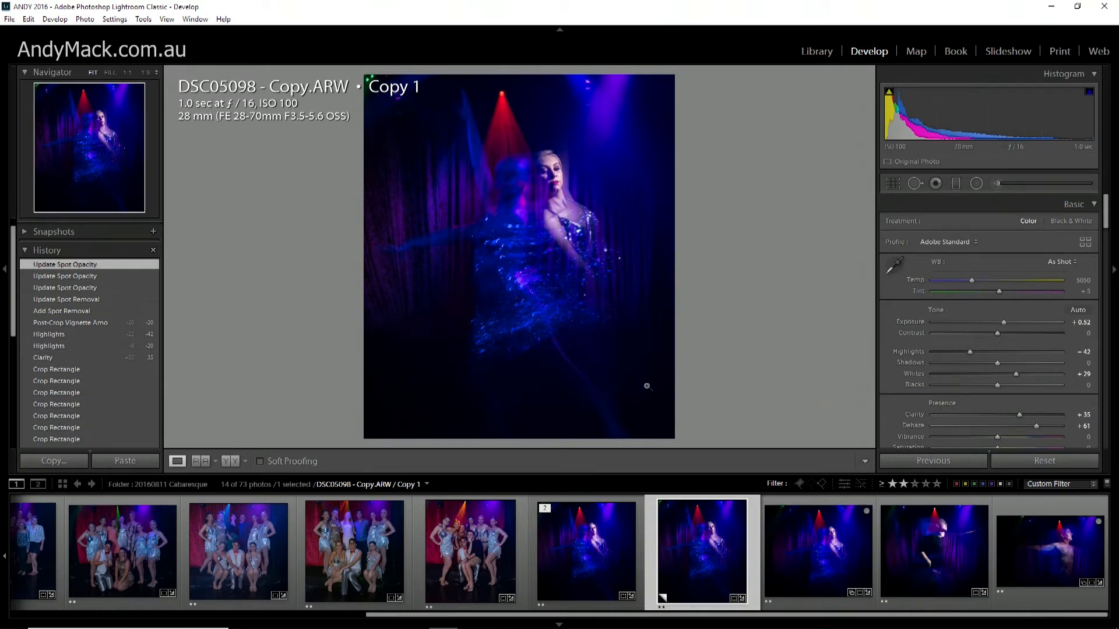
left_click(915, 184)
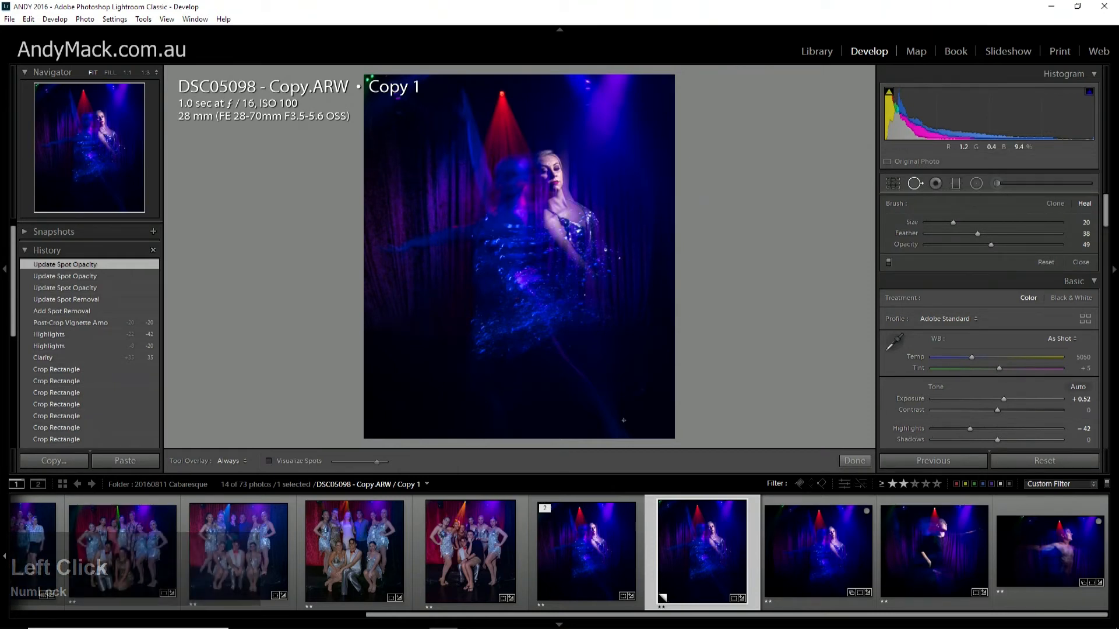
scroll(641, 396, "up", 1)
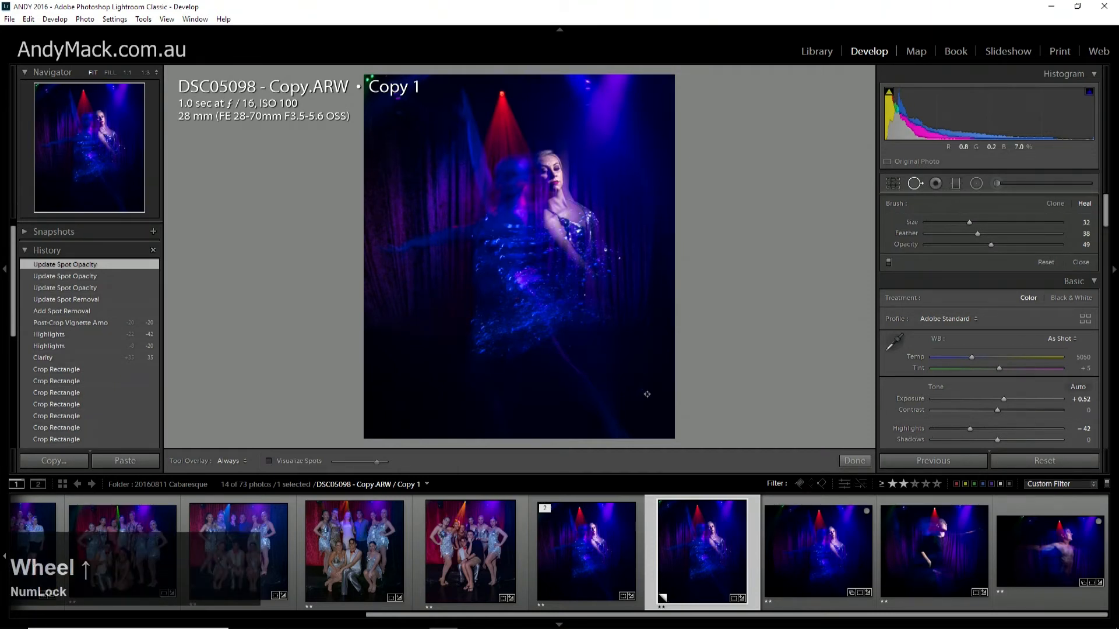
scroll(647, 393, "up", 5)
scroll(648, 396, "up", 1)
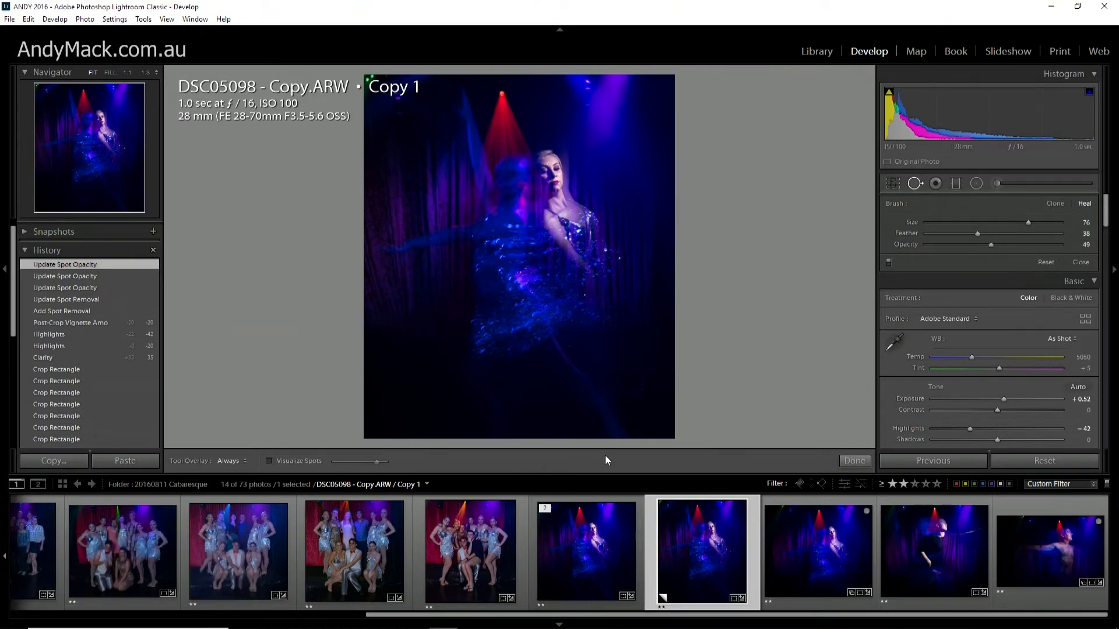
left_click(641, 390)
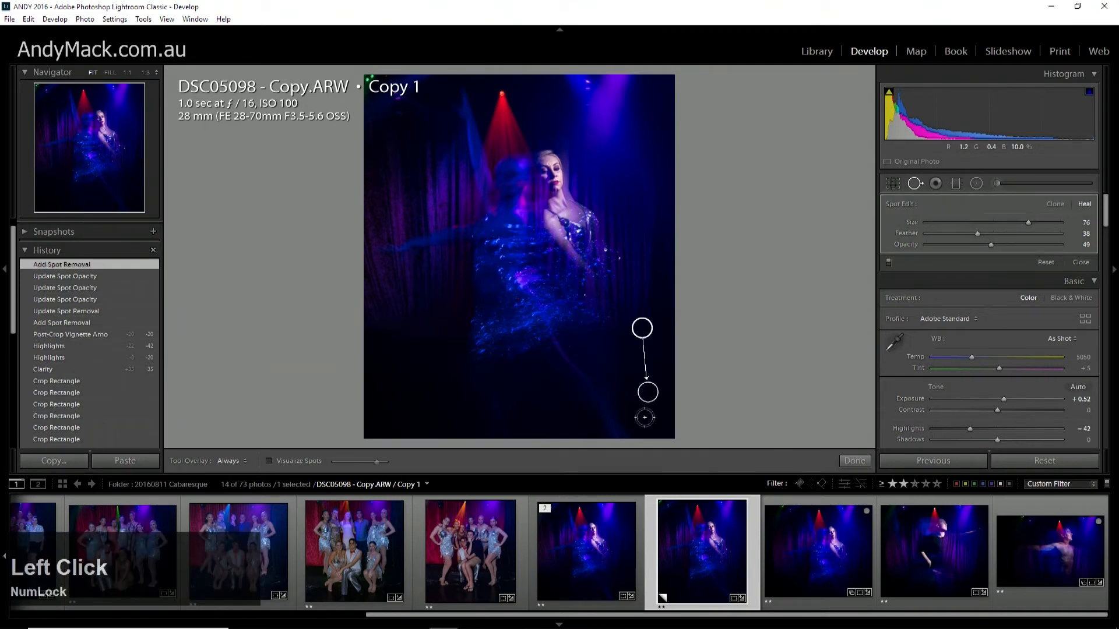
left_click(630, 393)
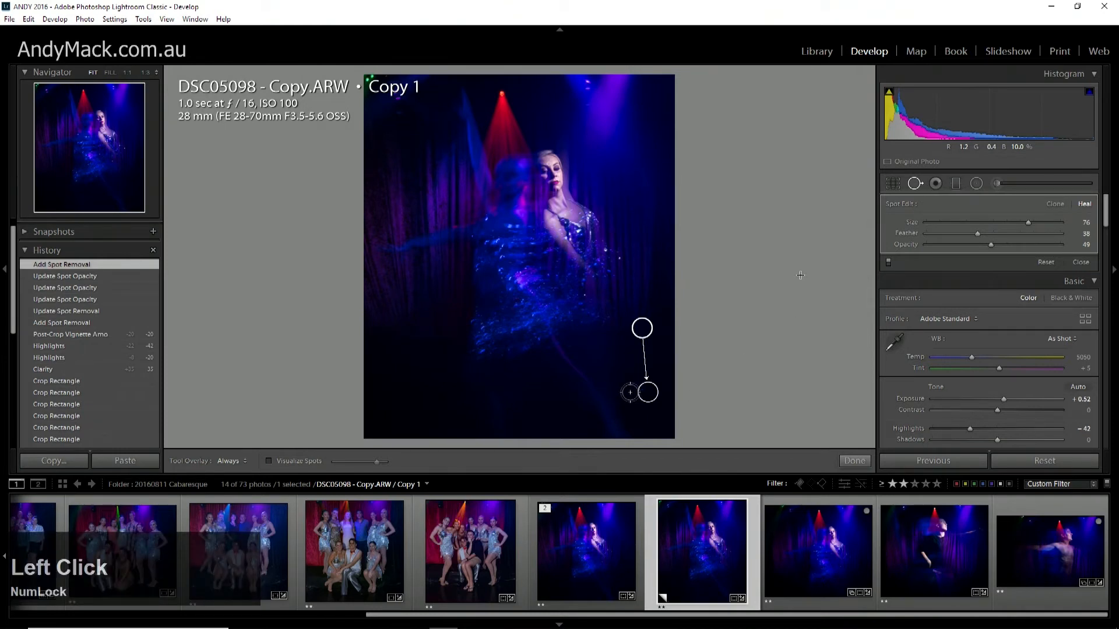
left_click(915, 185)
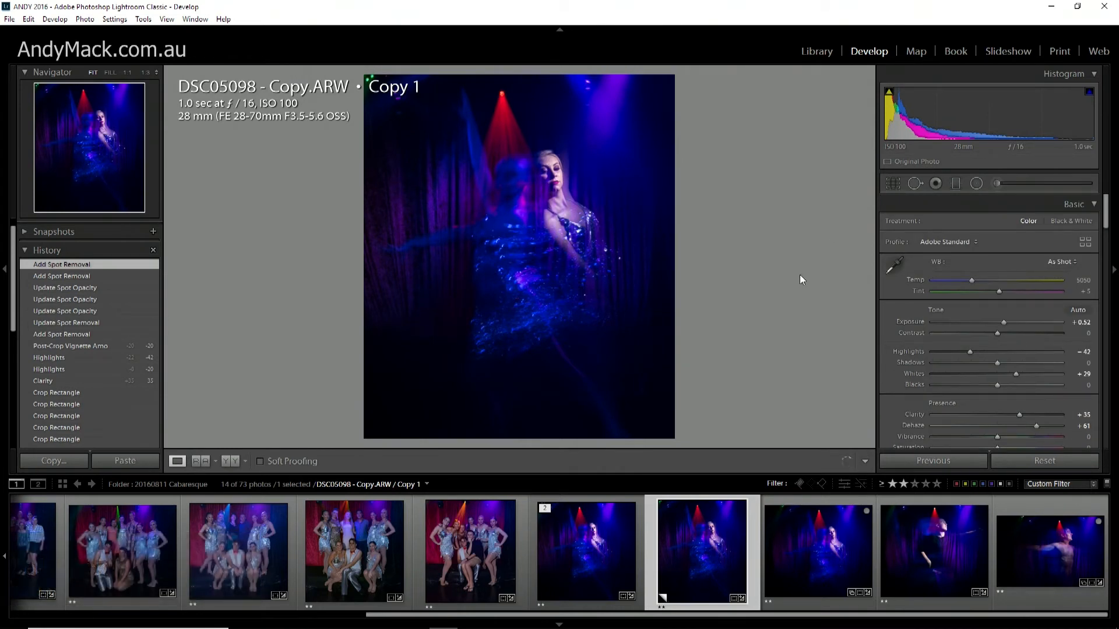
left_click(915, 184)
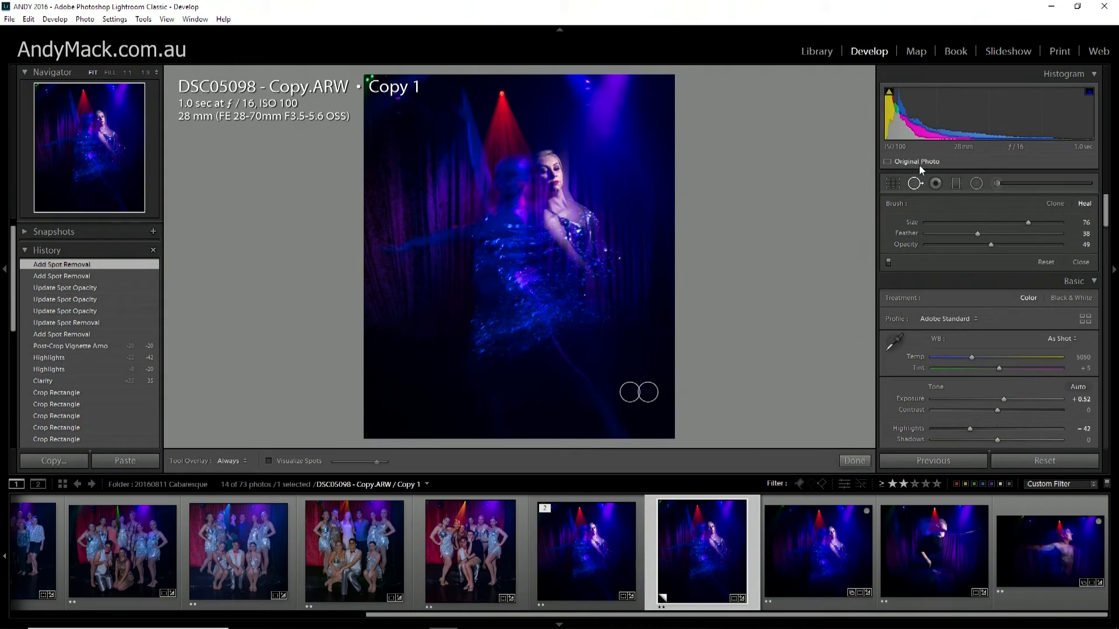
left_click(915, 183)
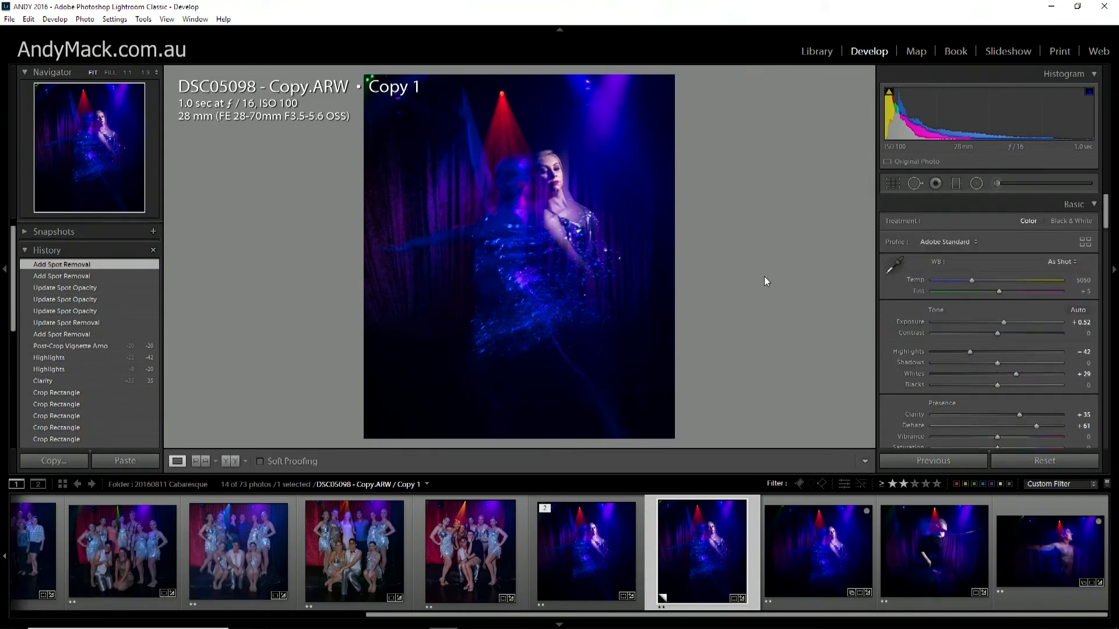
Rotate the photo slightly within its crop to an angle of -2.67 and apply the crop.
left_click(893, 183)
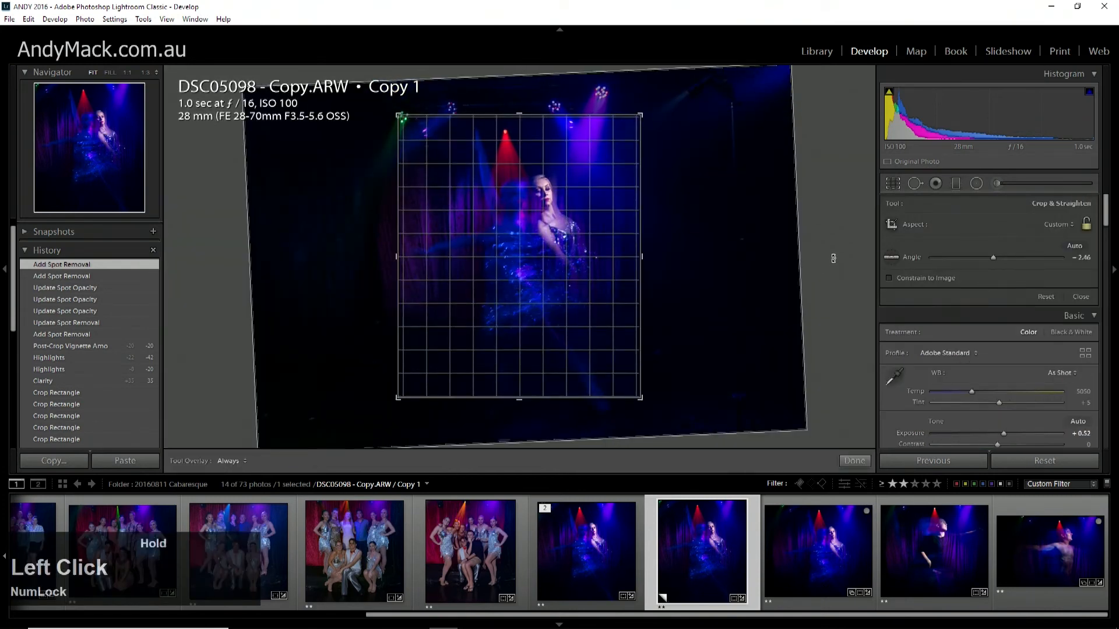
left_click_drag(833, 258, 833, 257)
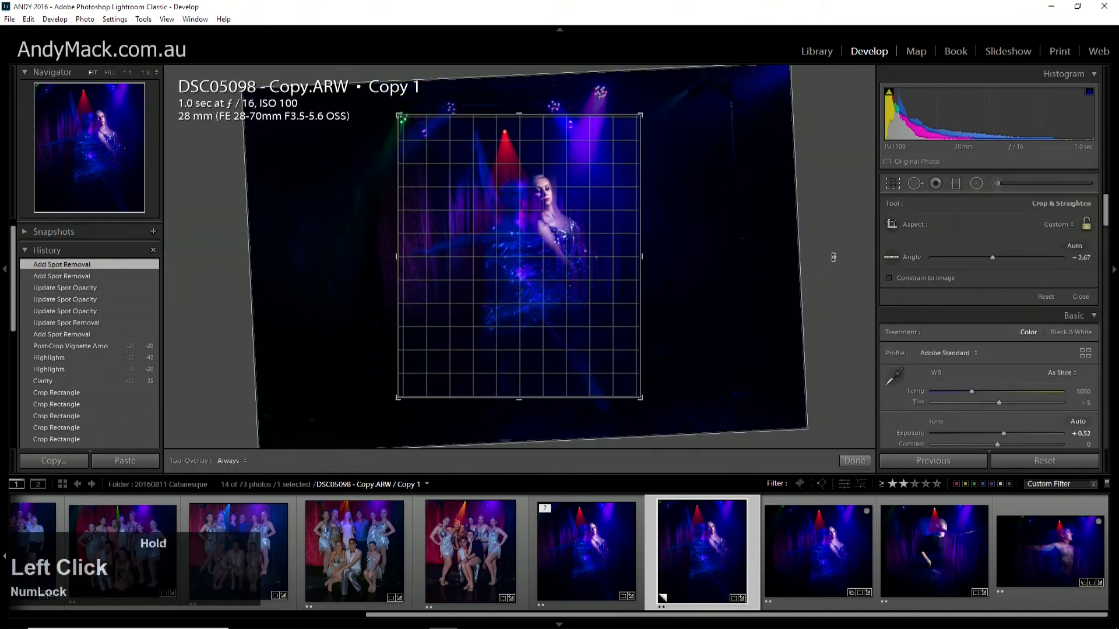
left_click_drag(833, 257, 832, 257)
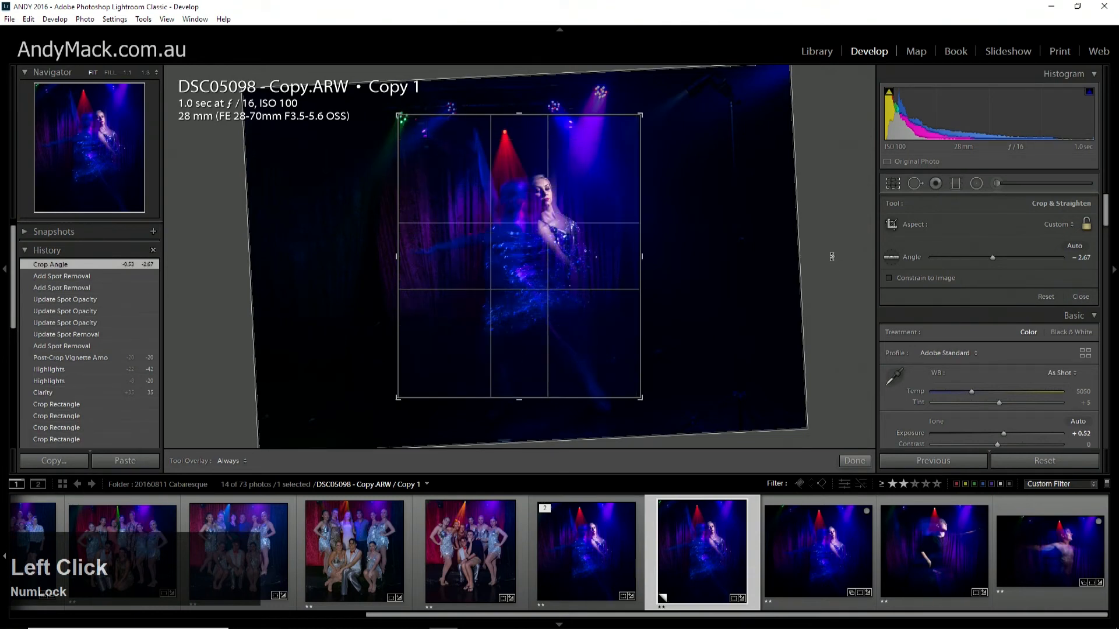
key("Return")
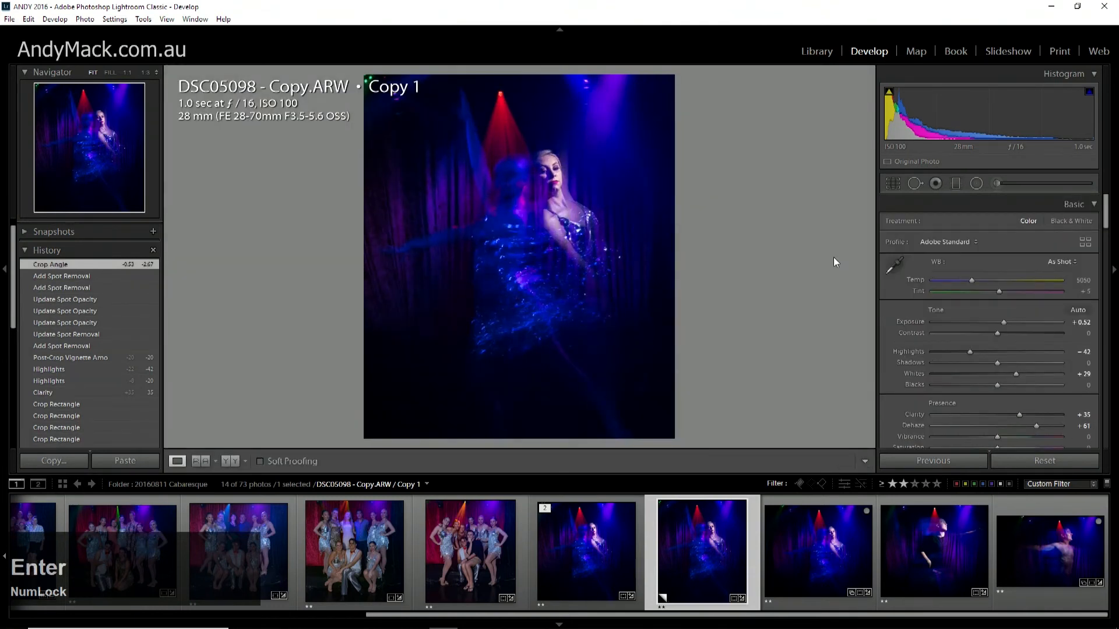